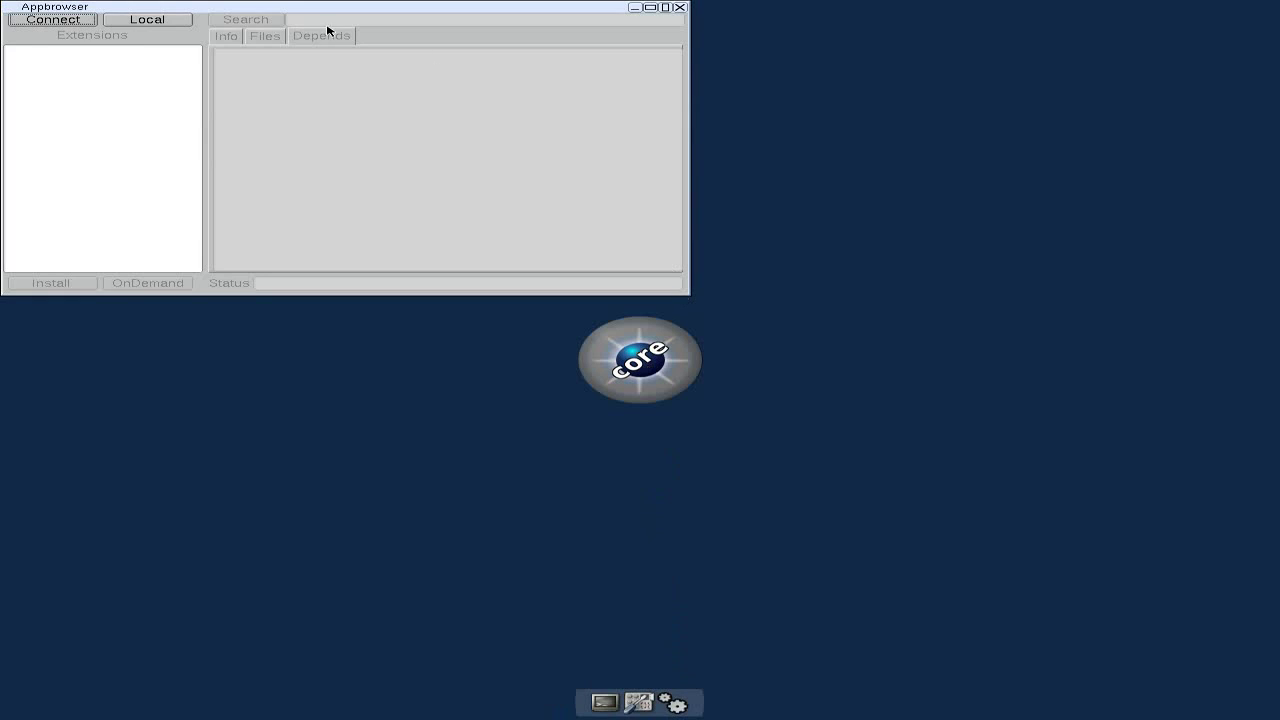
- Connect Appbrowser to the repository and show the cfdisk.tcz package info (version 2.14.1)
click(54, 20)
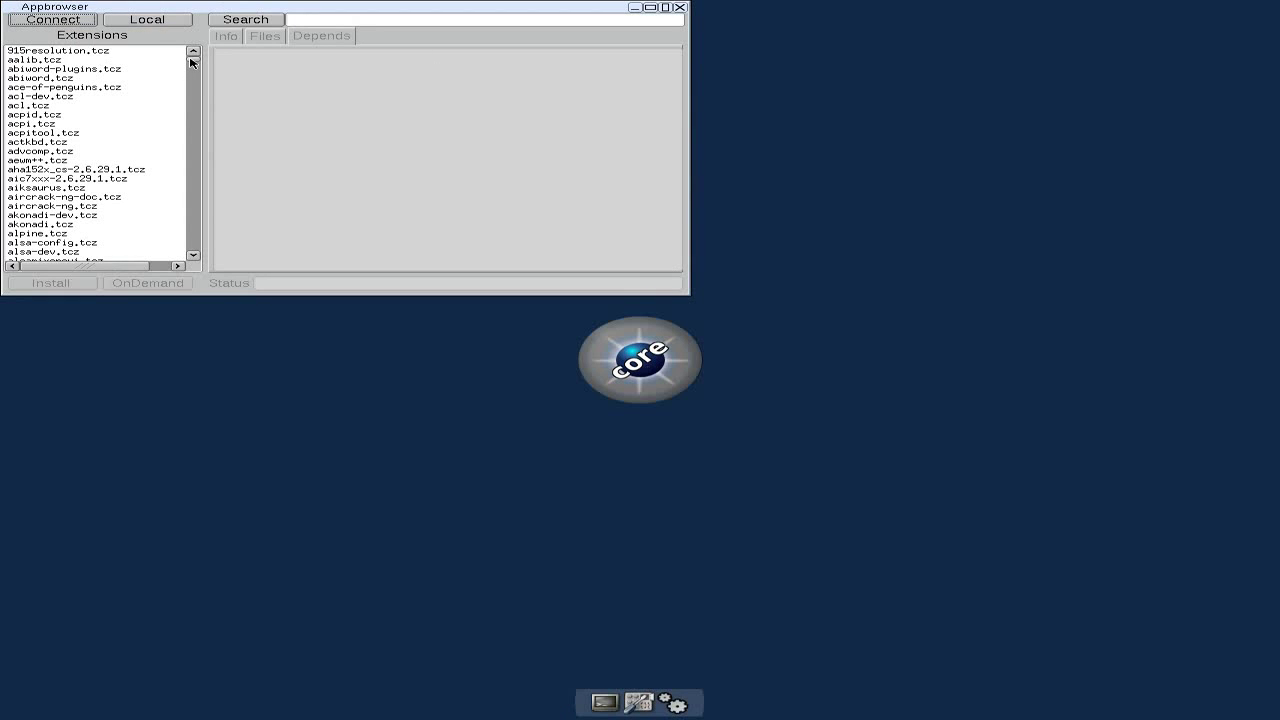
drag(191, 60, 189, 76)
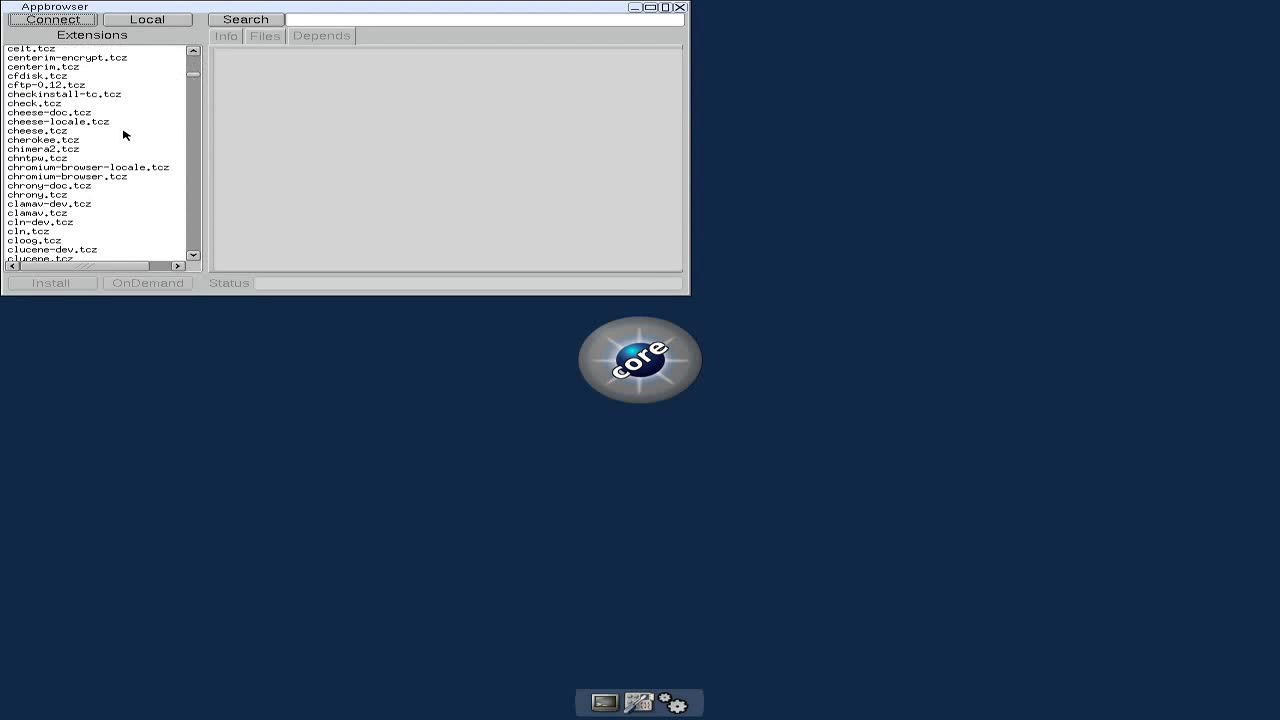
scroll(123, 131, up, 2)
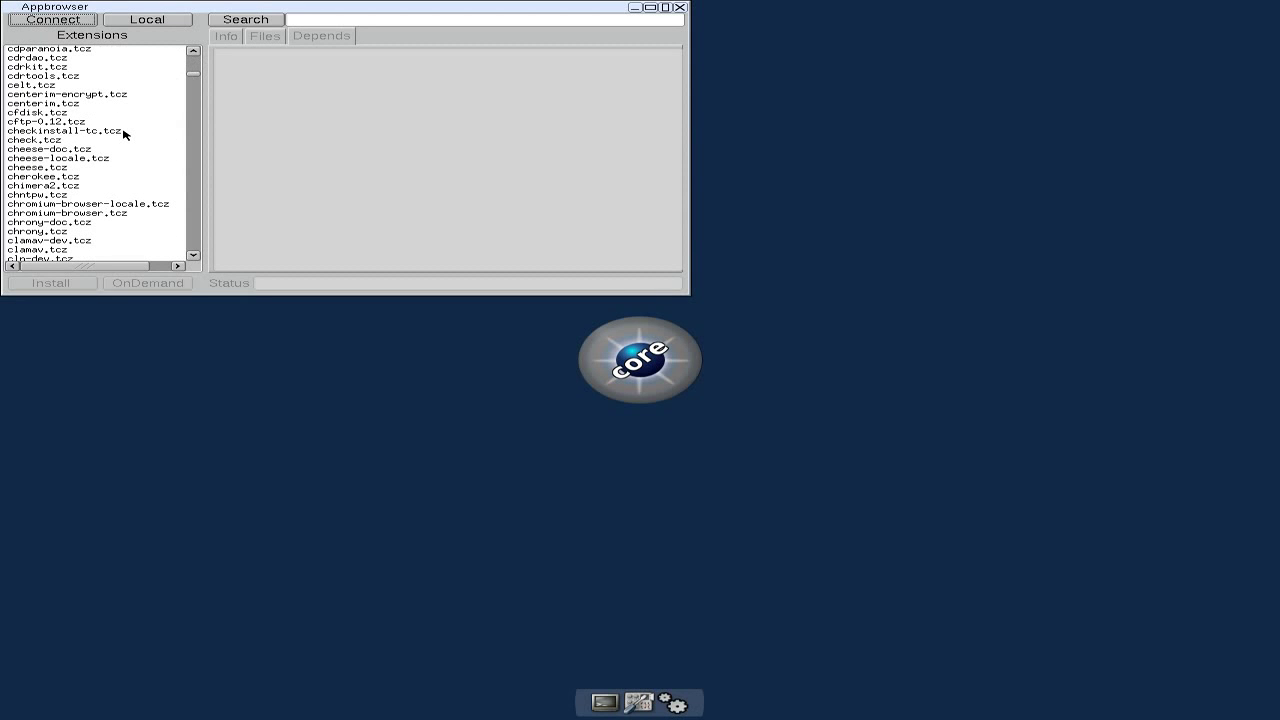
click(63, 114)
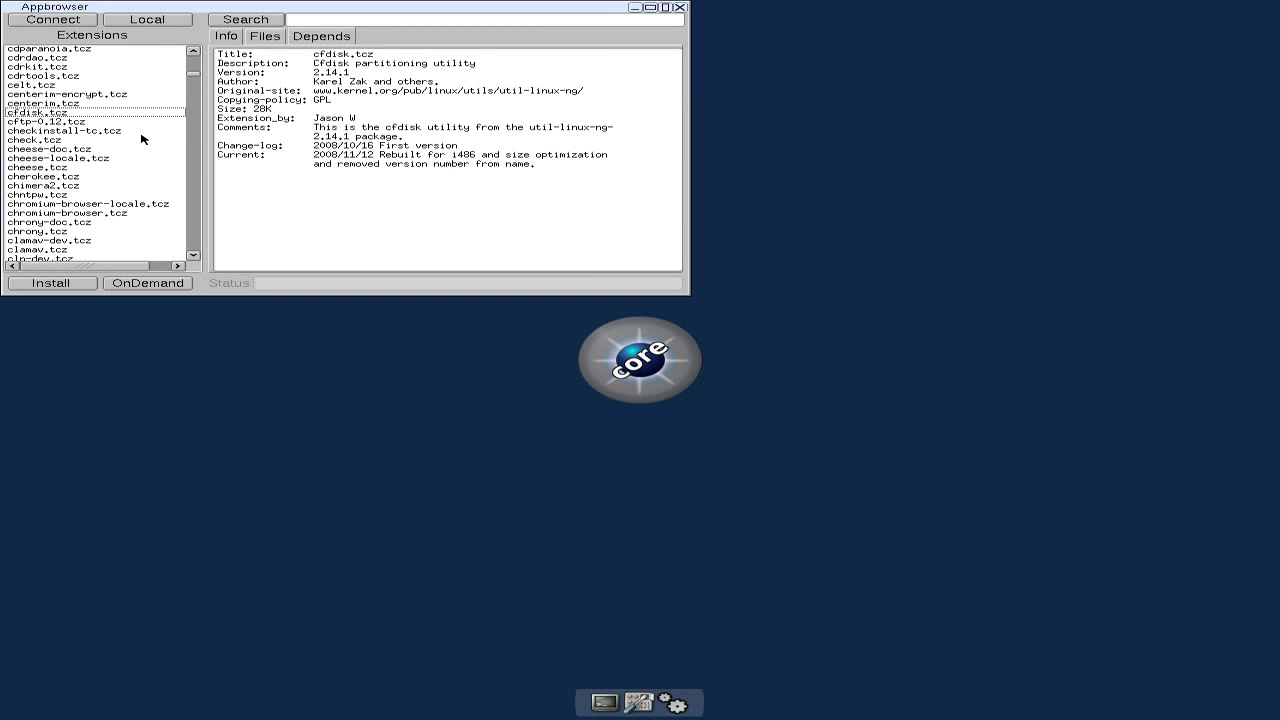
scroll(140, 123, down, 4)
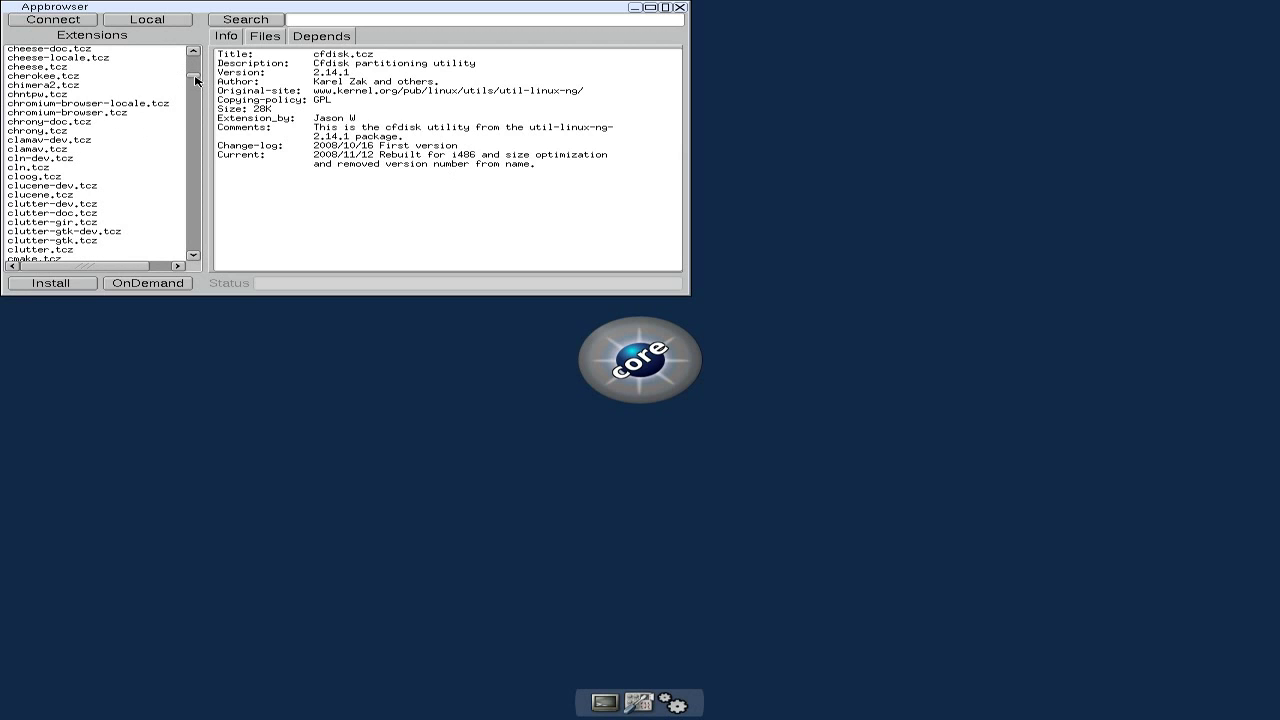
- Select grub-0.97-splash.tcz in the extension list and install it
drag(195, 78, 185, 121)
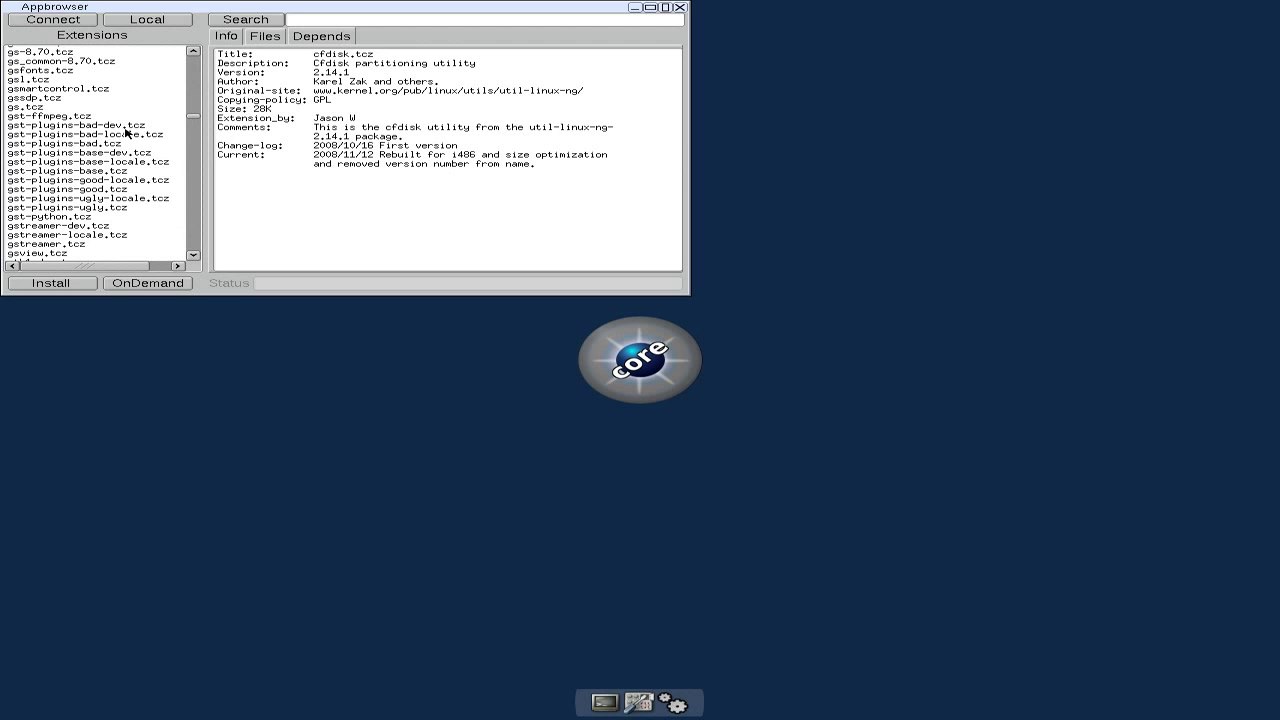
scroll(126, 133, down, 1)
scroll(122, 132, up, 2)
scroll(122, 131, up, 3)
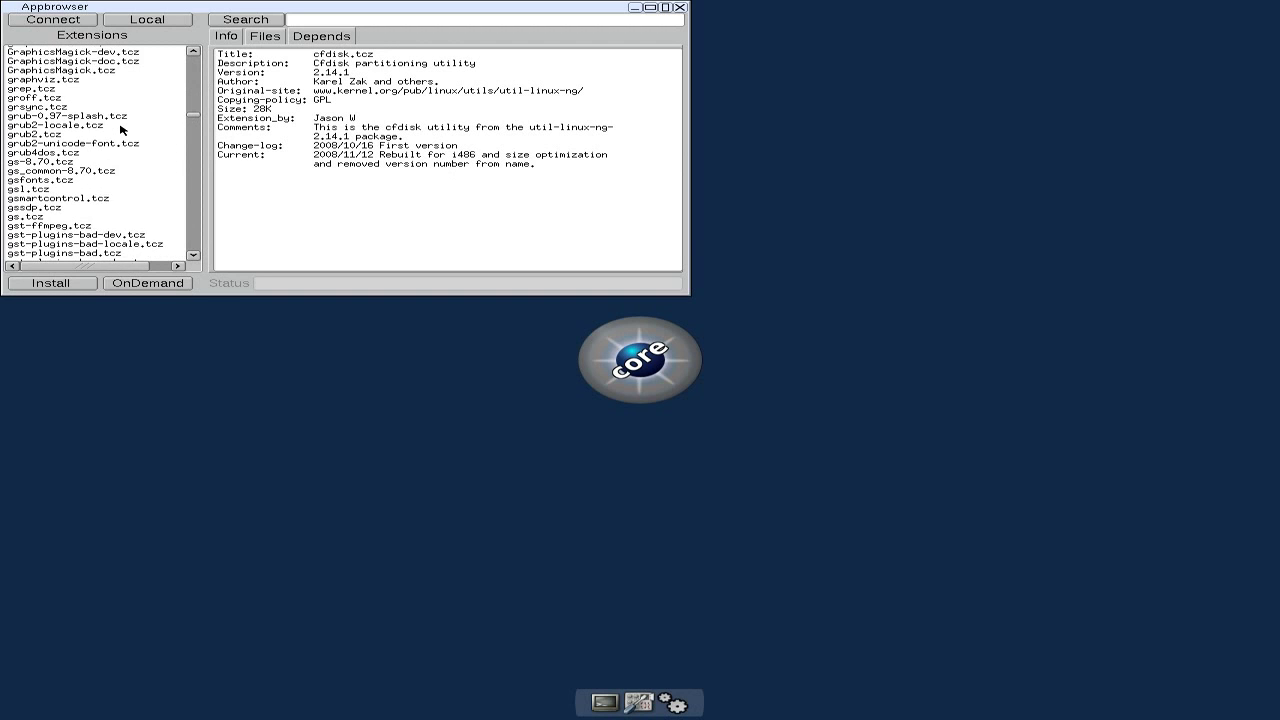
click(78, 127)
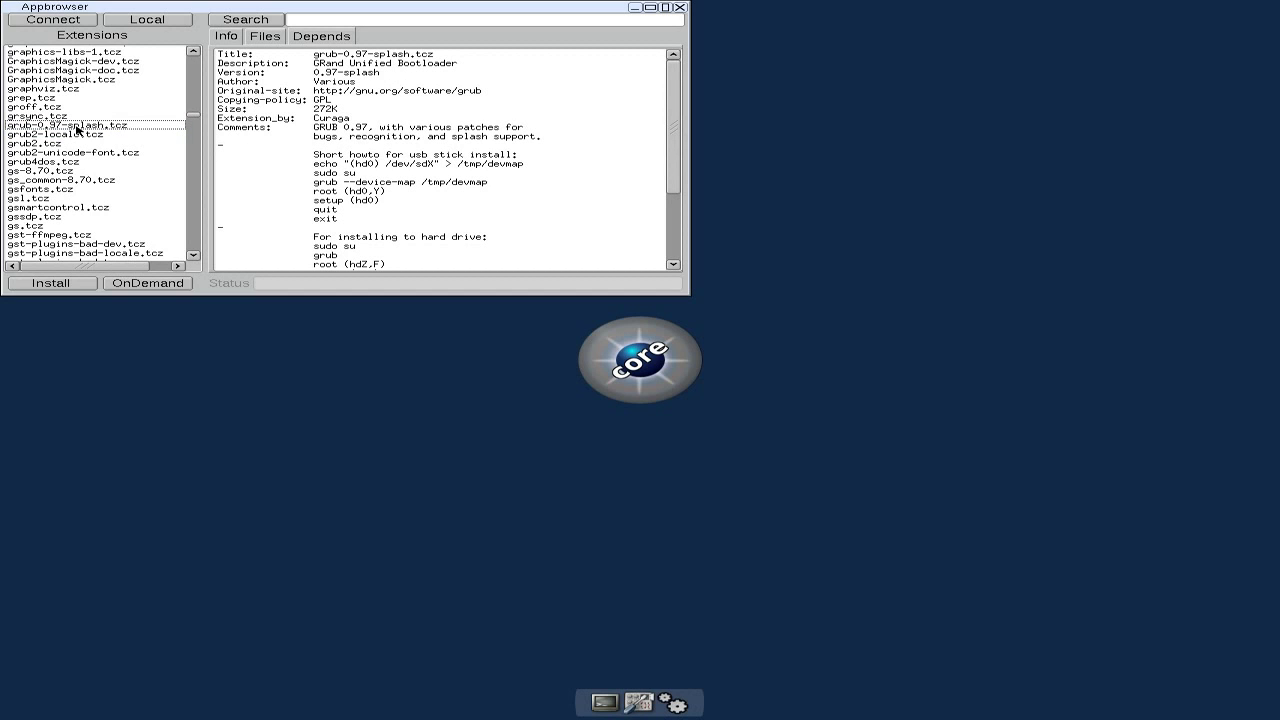
click(58, 286)
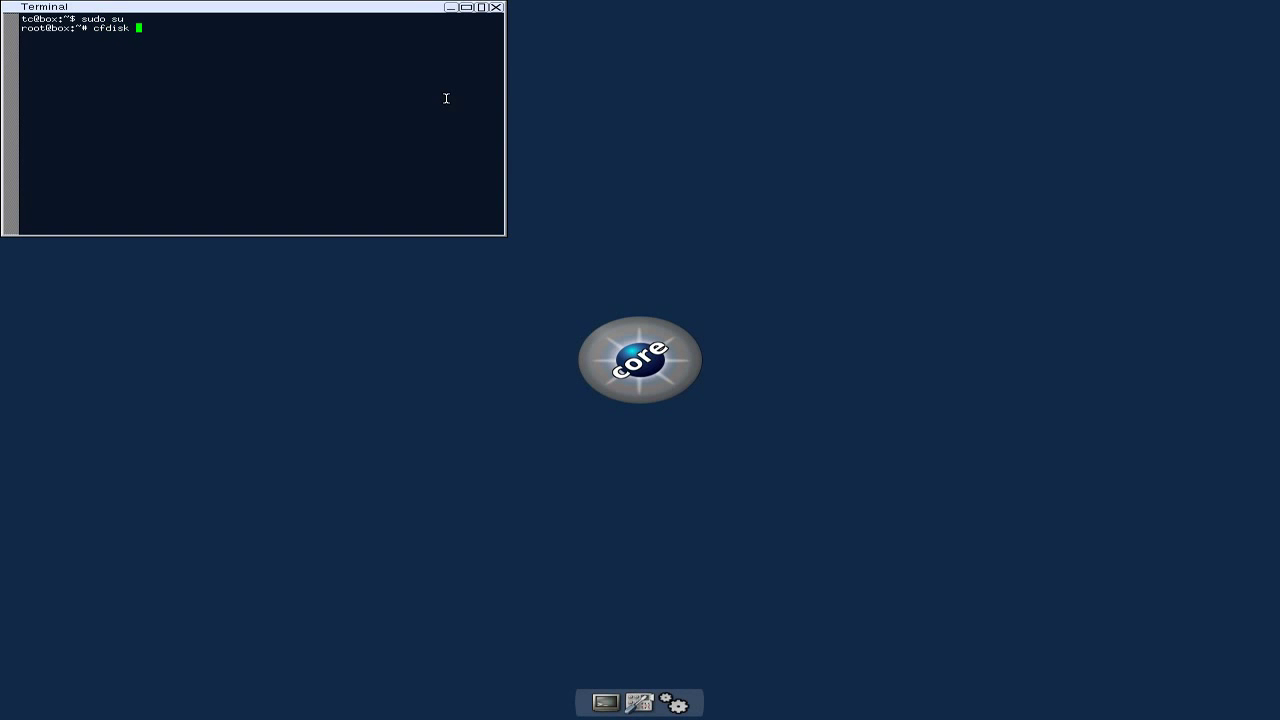
- Enter the command cfdisk /dev/hda at the root prompt
text( /dev/hda)
- Launch cfdisk and create a bootable 1500.00 MB primary partition hda1 at the beginning
key(Return)
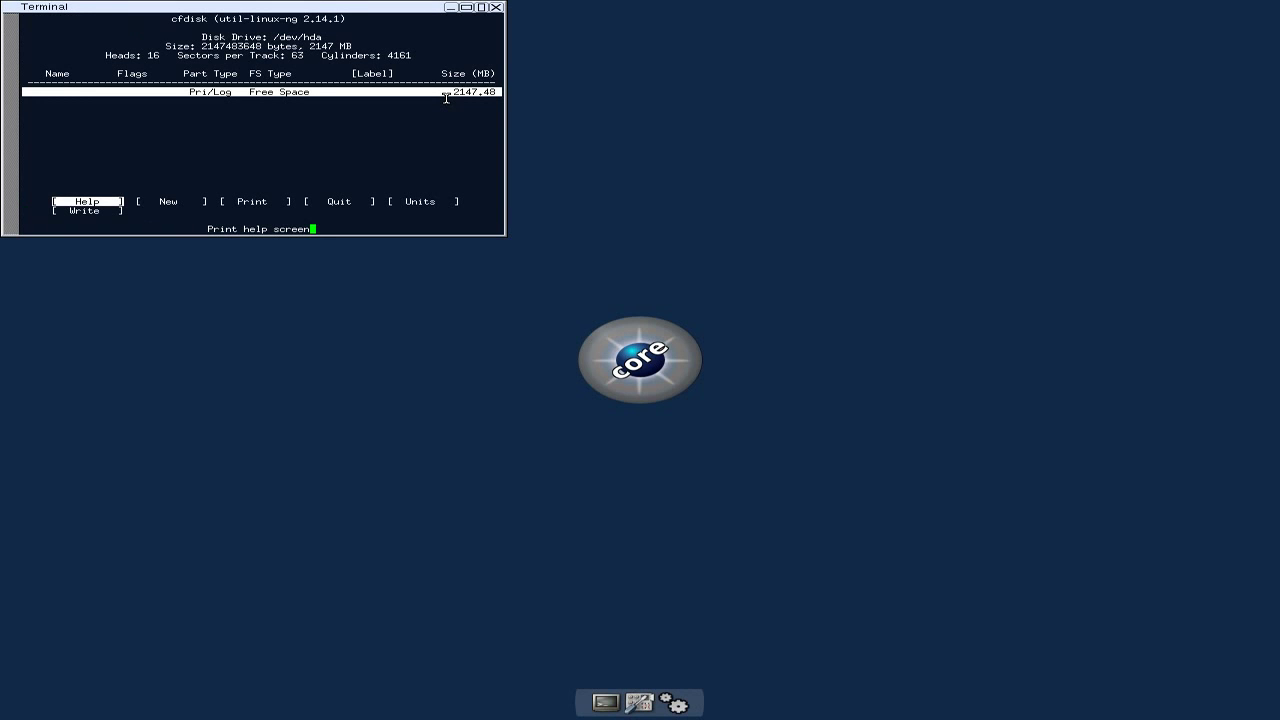
key(Right)
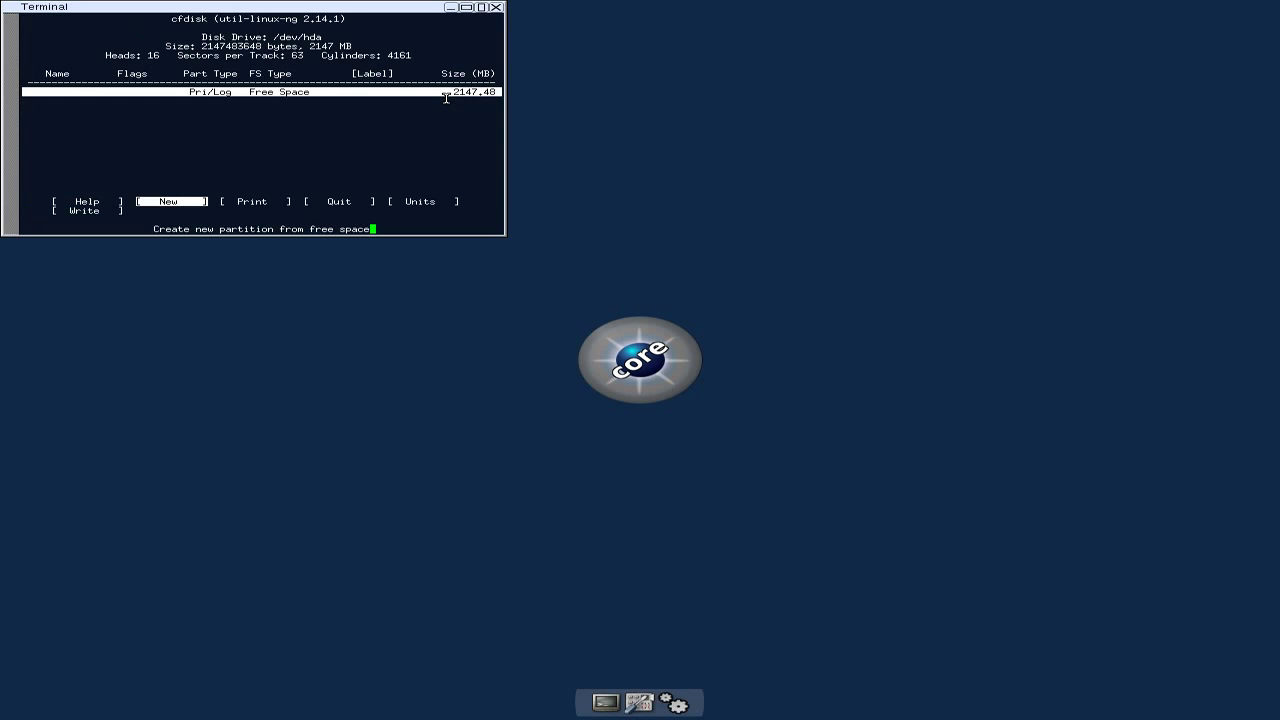
key(Return)
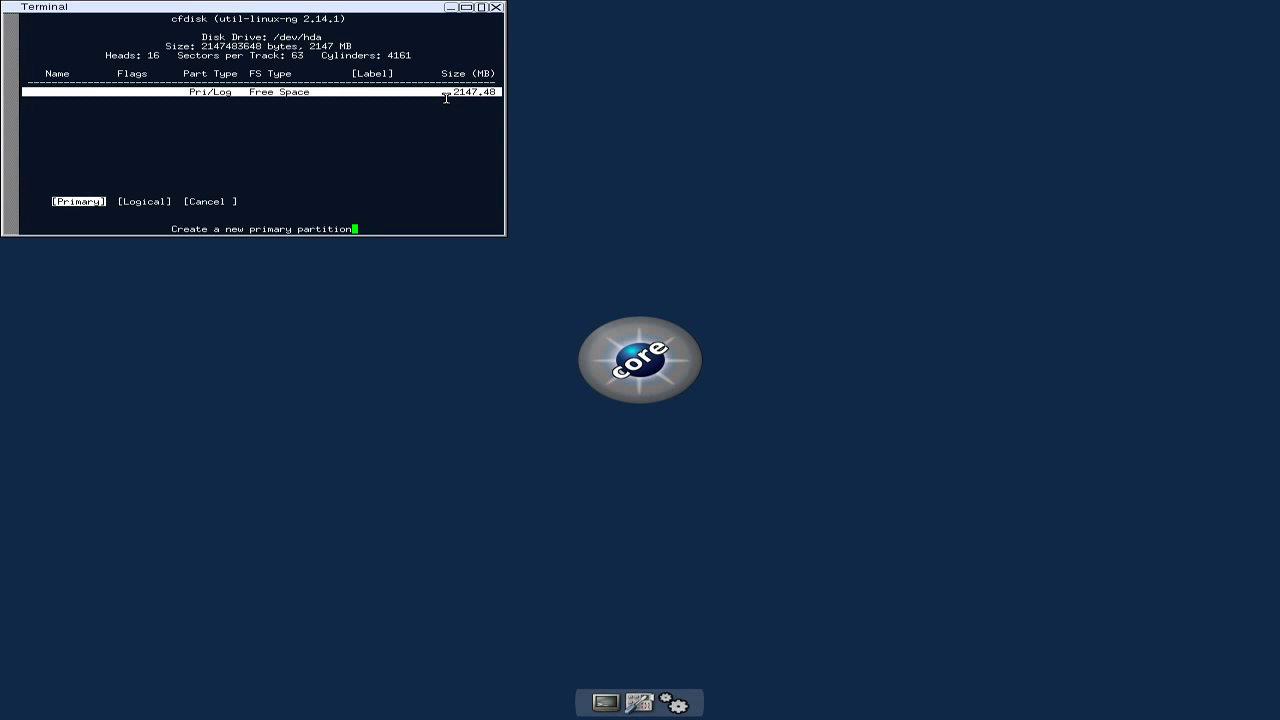
key(Return)
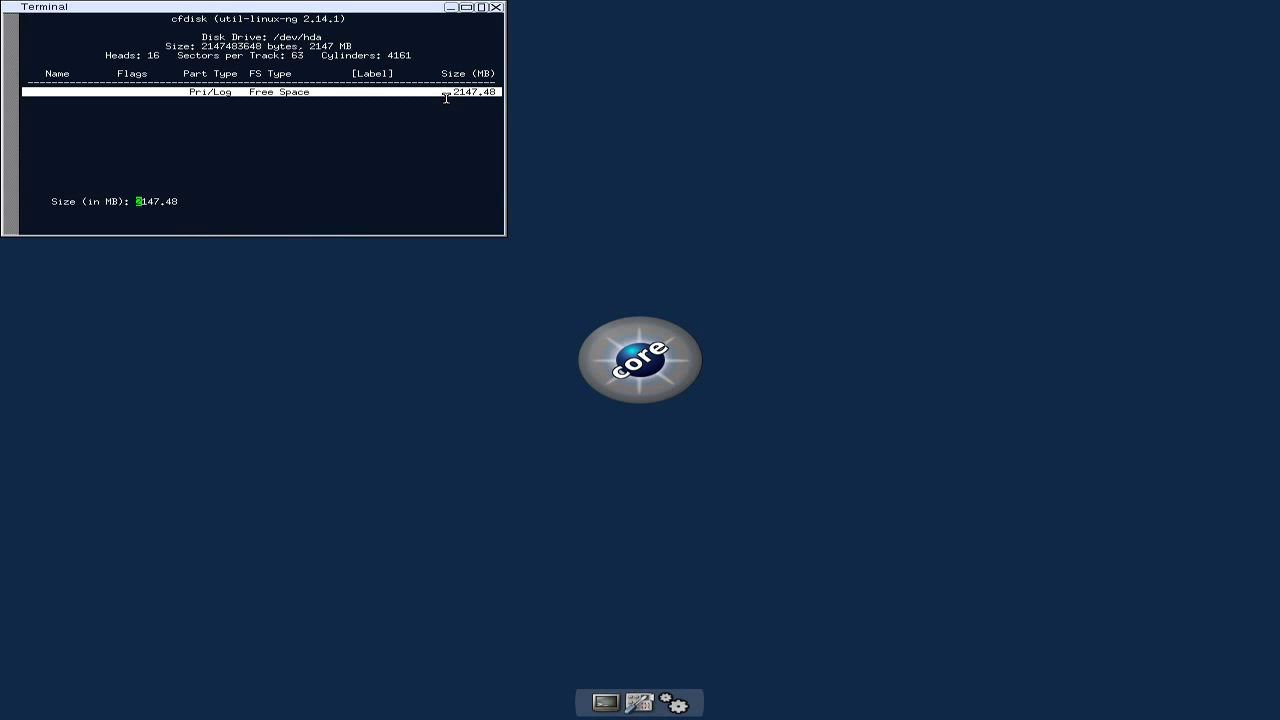
key(BackSpace)
text(1500.00)
key(Return)
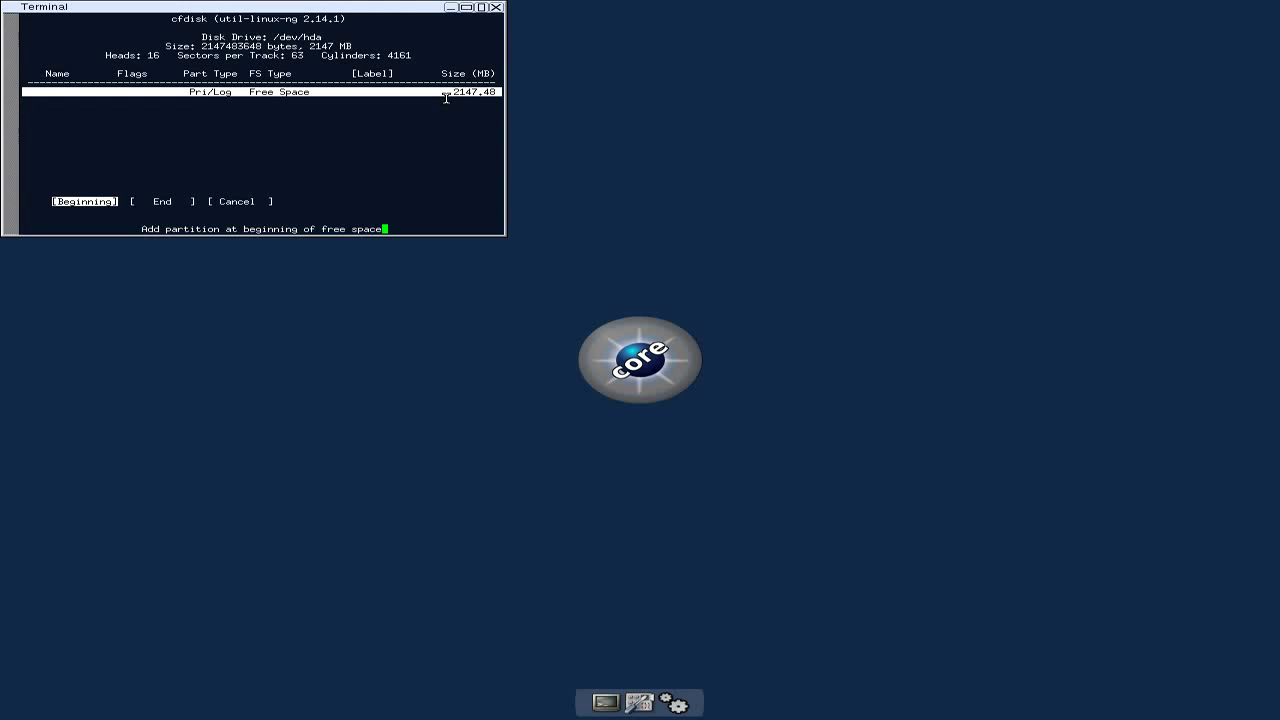
key(Return)
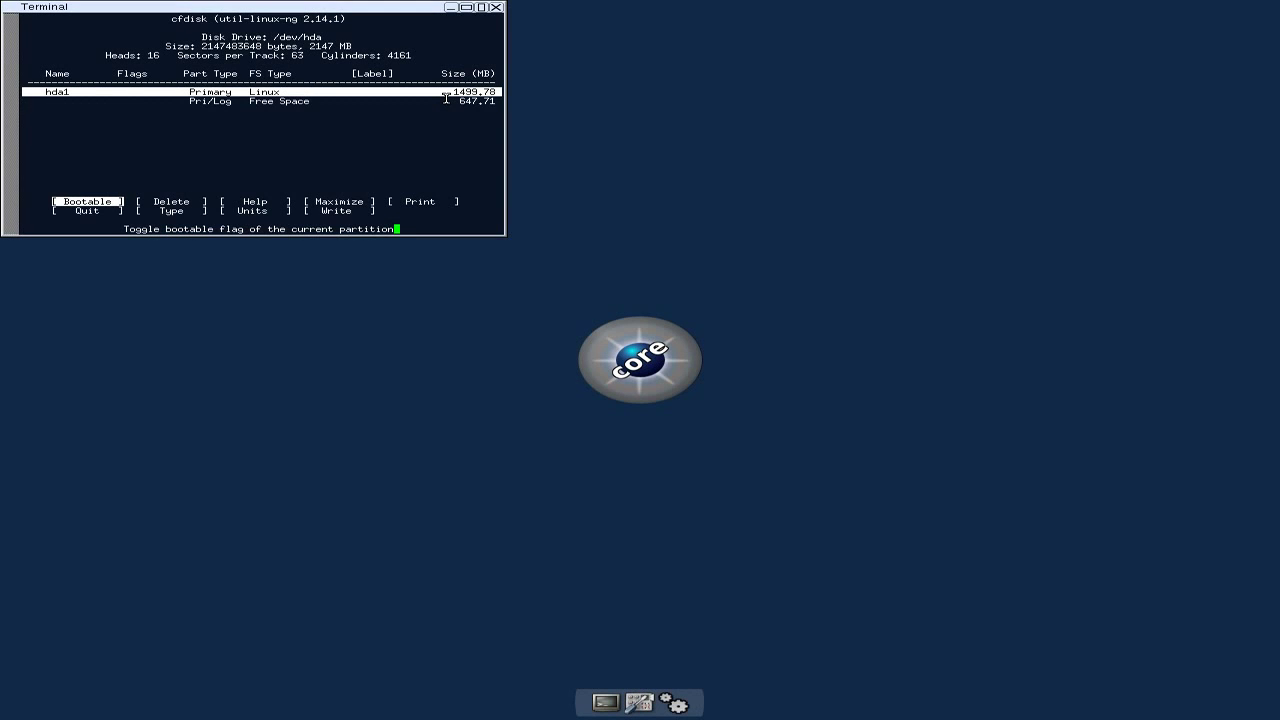
key(Return)
- Write the new partition table to /dev/hda and quit cfdisk
key(Down)
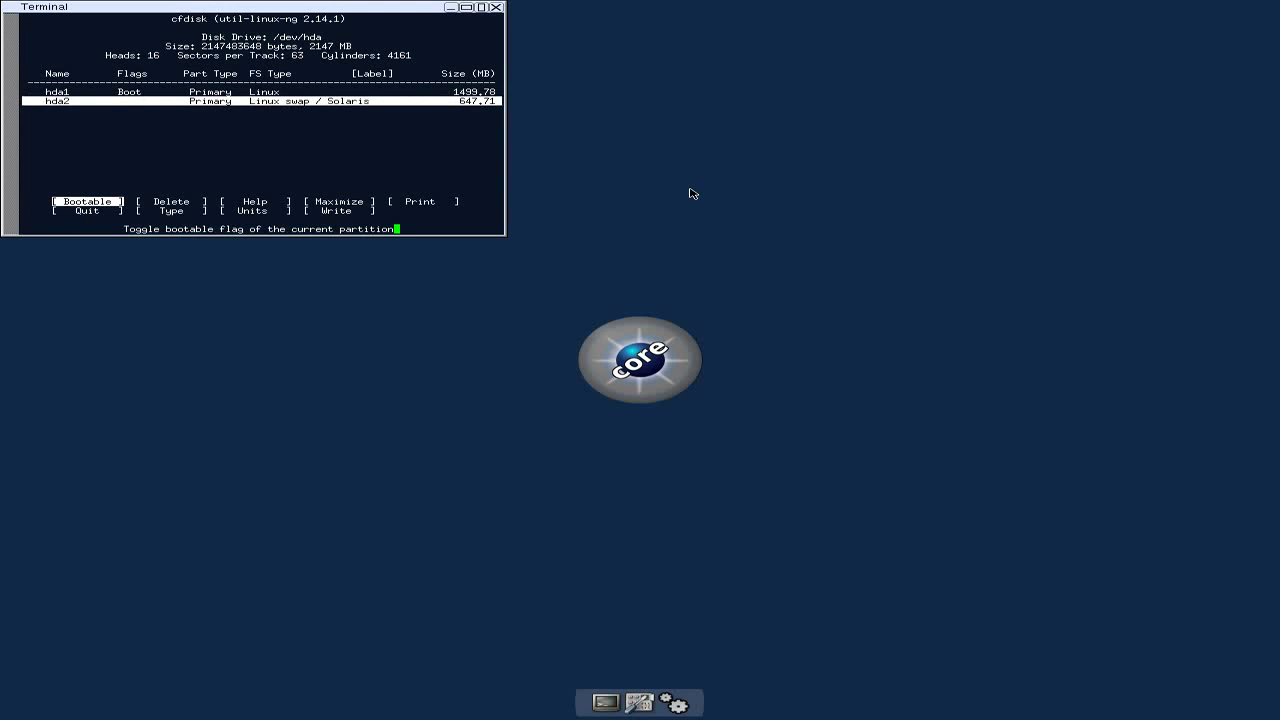
key(Right)
key(Right)
key(Right)
key(Right)
key(Right)
key(Right)
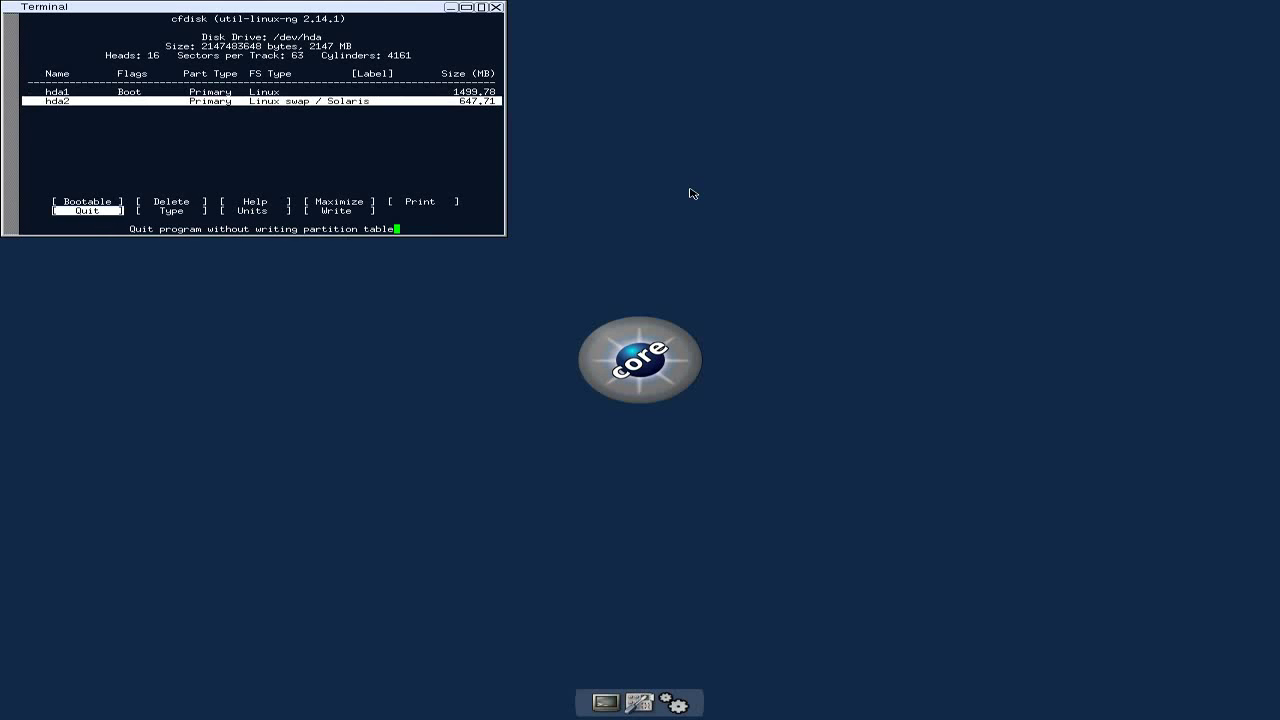
key(Right)
key(Right)
key(Return)
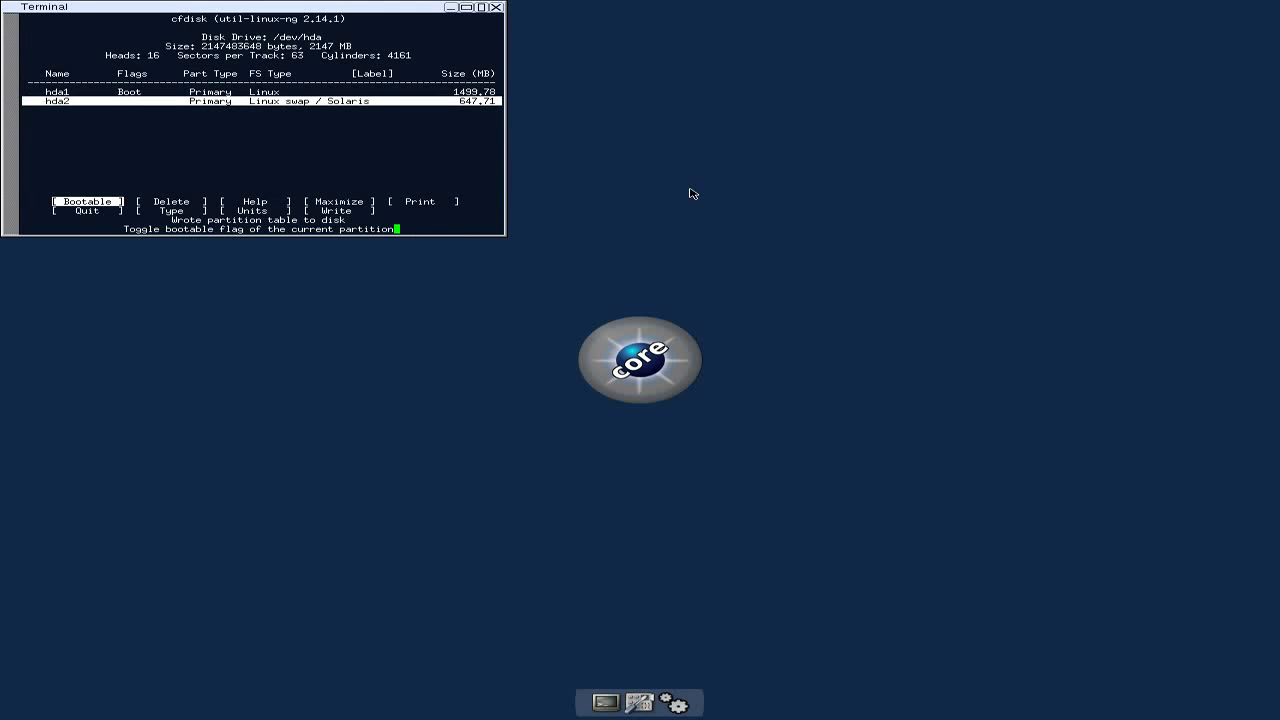
key(q)
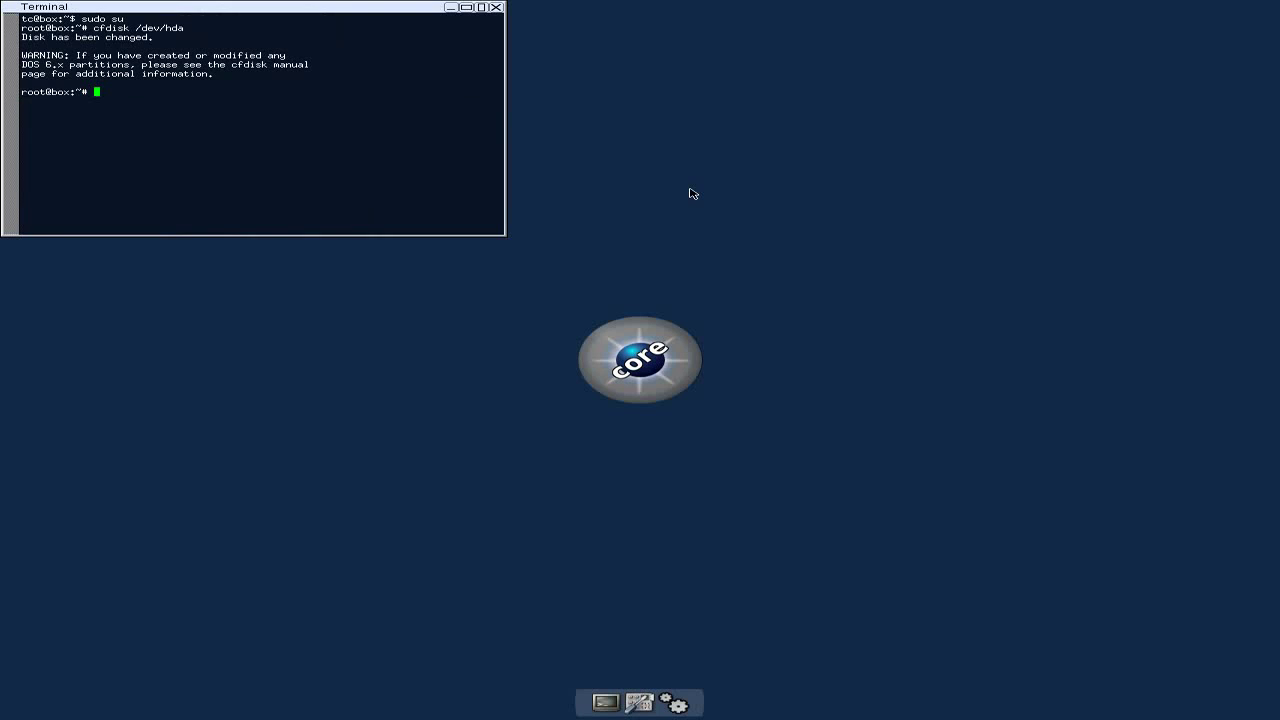
- Format /dev/hda1 as ext3 with mkfs.ext3, then run rebuildfstab
text(mkfs.ext3 /dev/hda1)
key(Return)
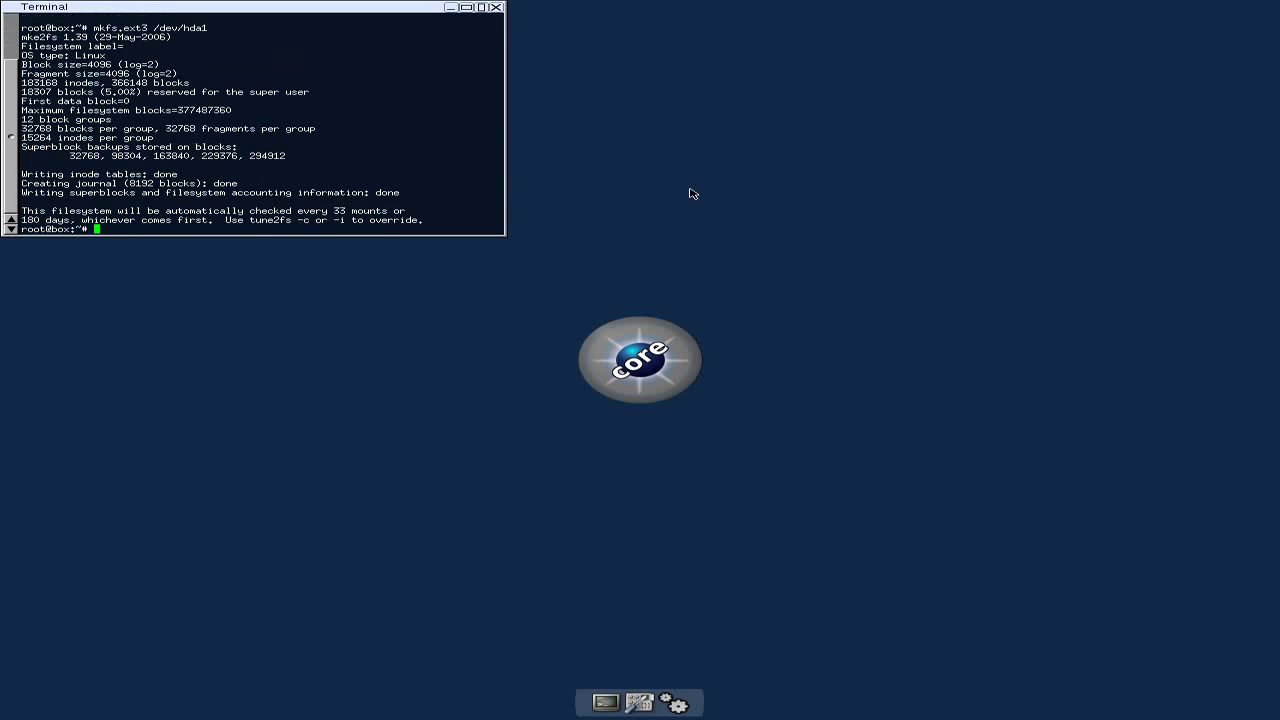
text(rebuildfstab)
key(Return)
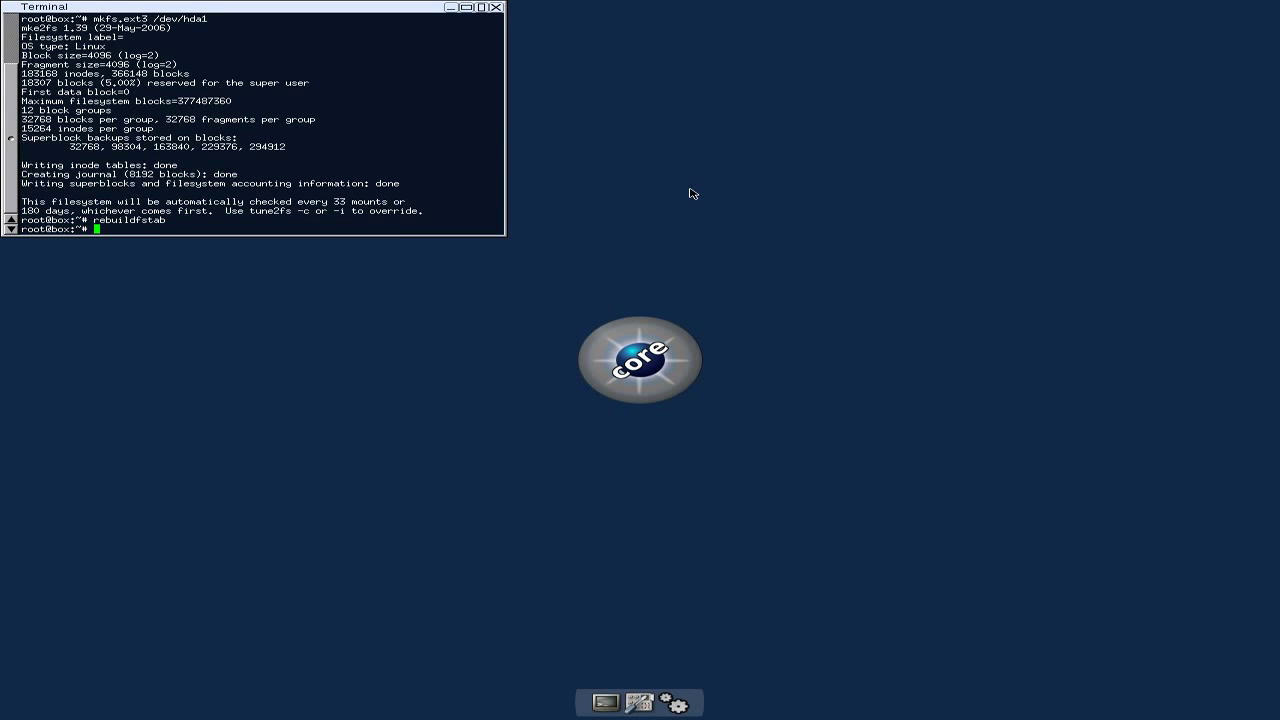
- Mount /mnt/hda1 and create the /mnt/hda1/boot/grub folder
text(mount /mnt/hda1/hda1)
key(BackSpace)
key(BackSpace)
key(BackSpace)
key(BackSpace)
key(Return)
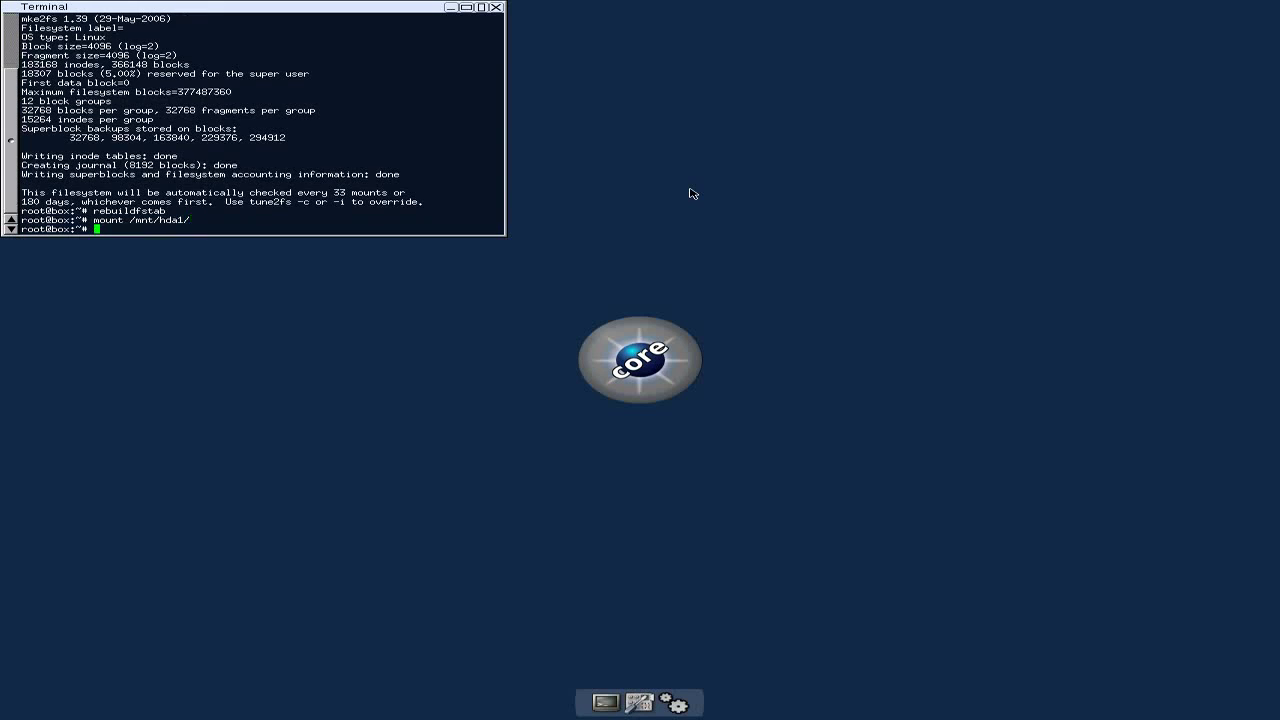
text(mkdir -p /mnt/hda1/boot/grub)
key(Return)
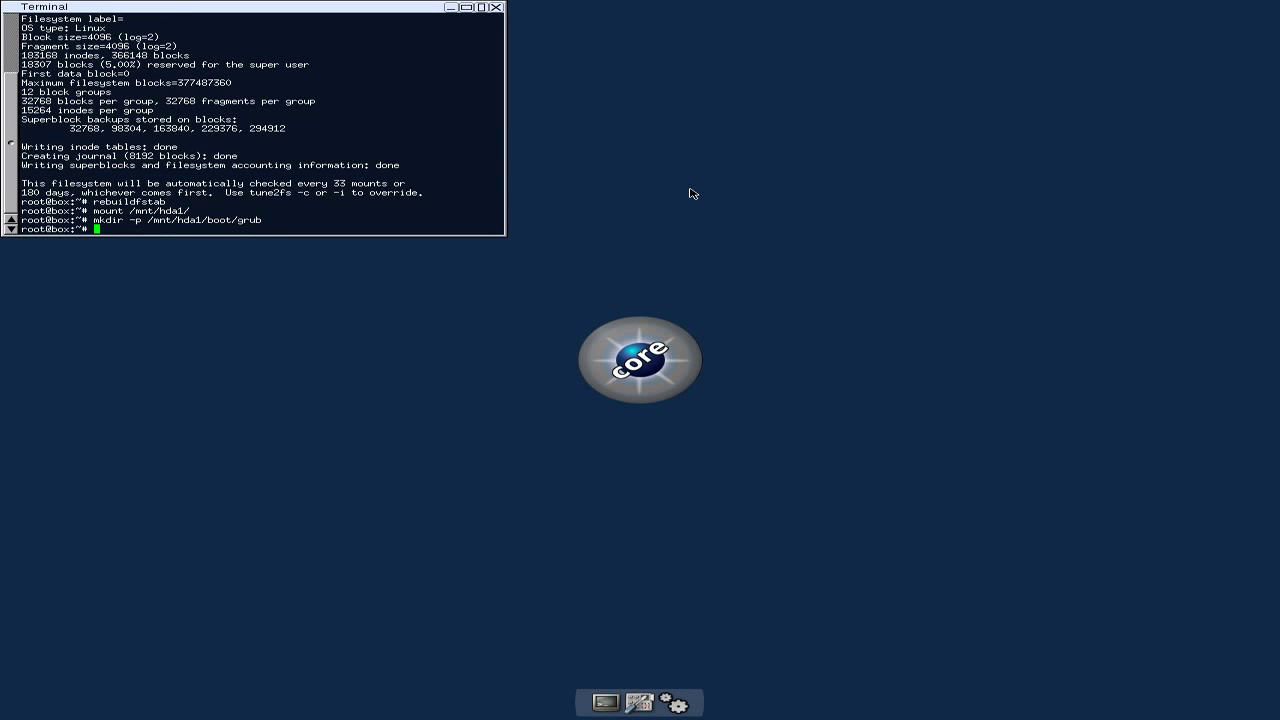
- Mount the CD at /mnt/hdc and enter the command to copy its boot files
text(mount /mnt/hdc)
key(Return)
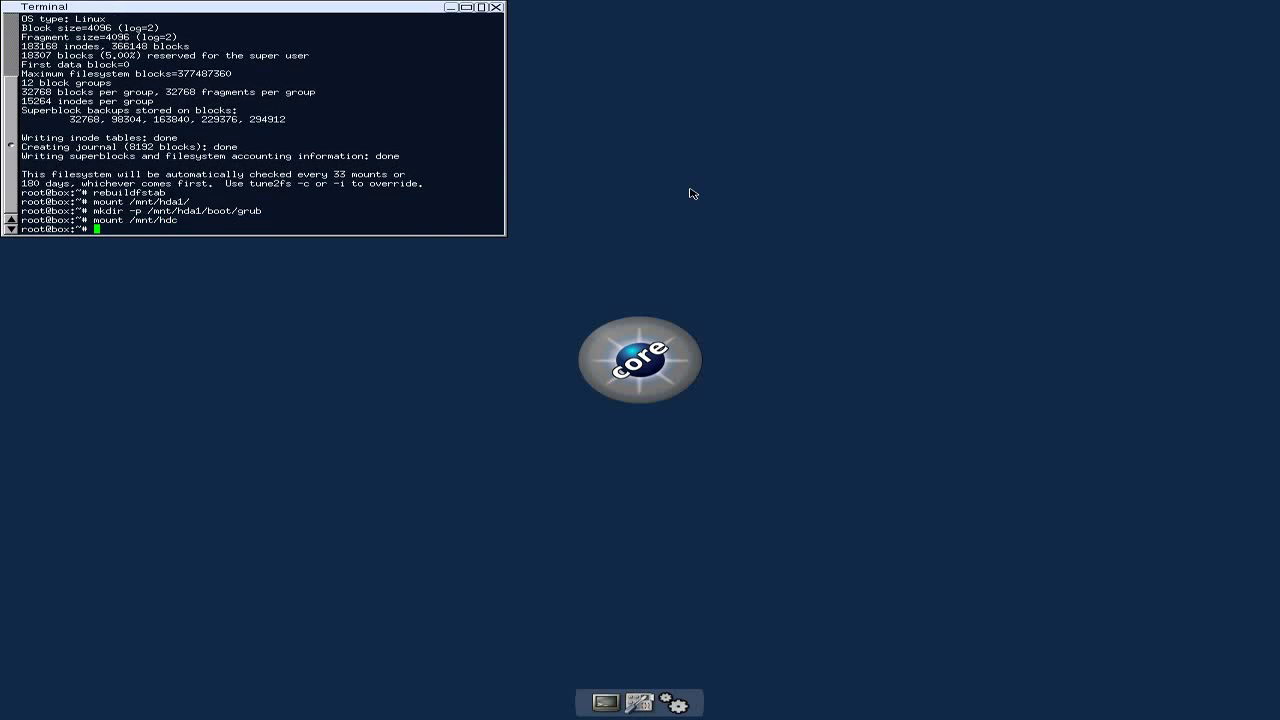
text(cp -p /mnt/hdc/boot/* /mnt/hda1/bo)
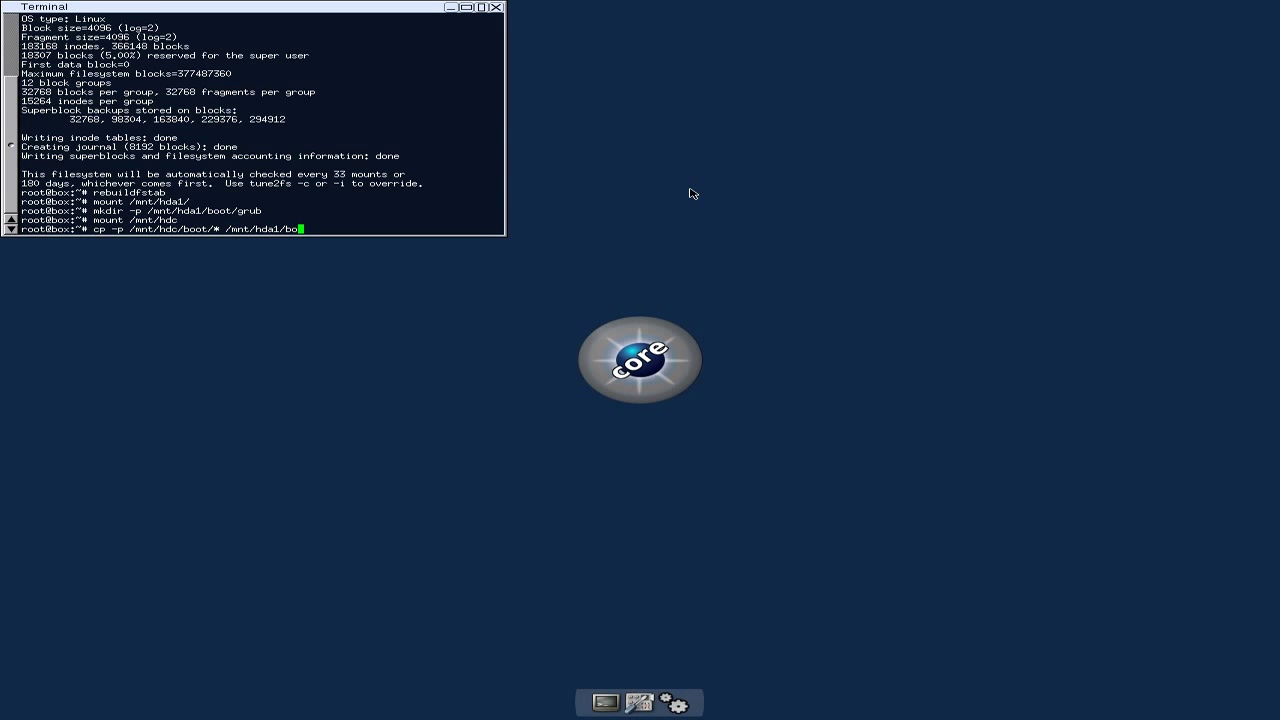
text(ot/)
- Copy the CD's boot files to /mnt/hda1/boot and create /mnt/hda1/tce
key(Return)
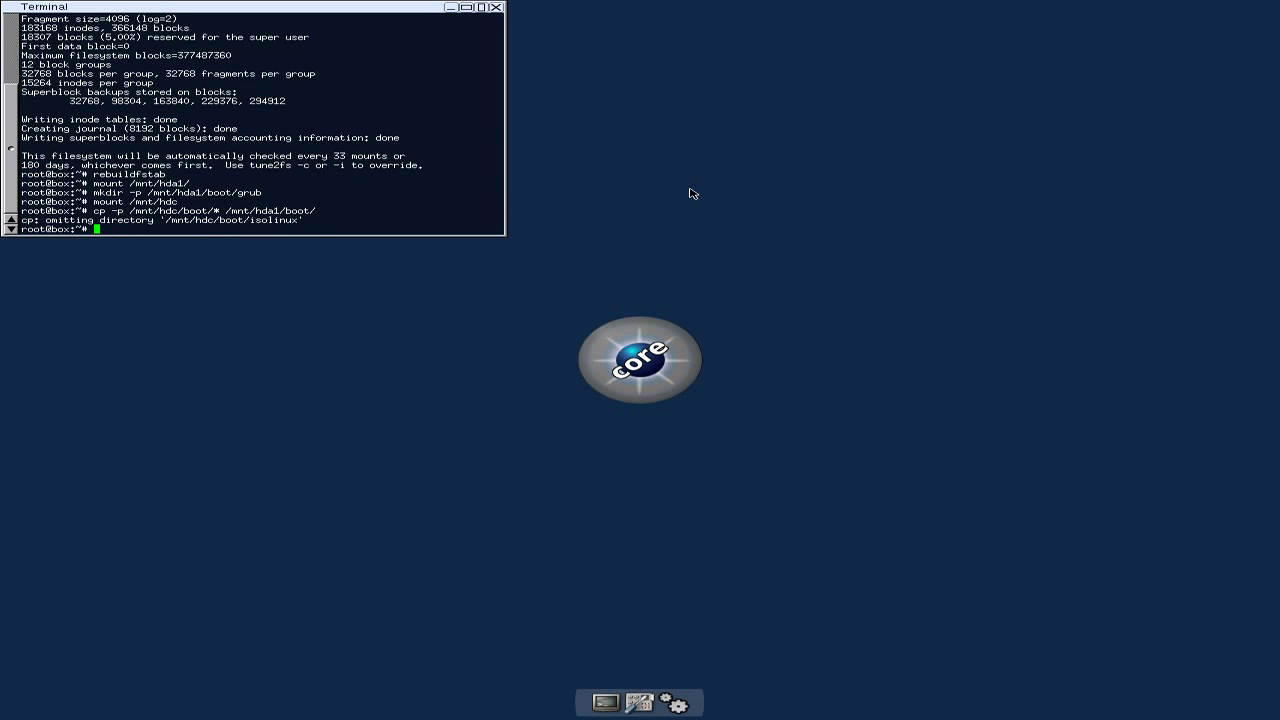
text(mkdir -p /mnt/hda1/tce)
key(Return)
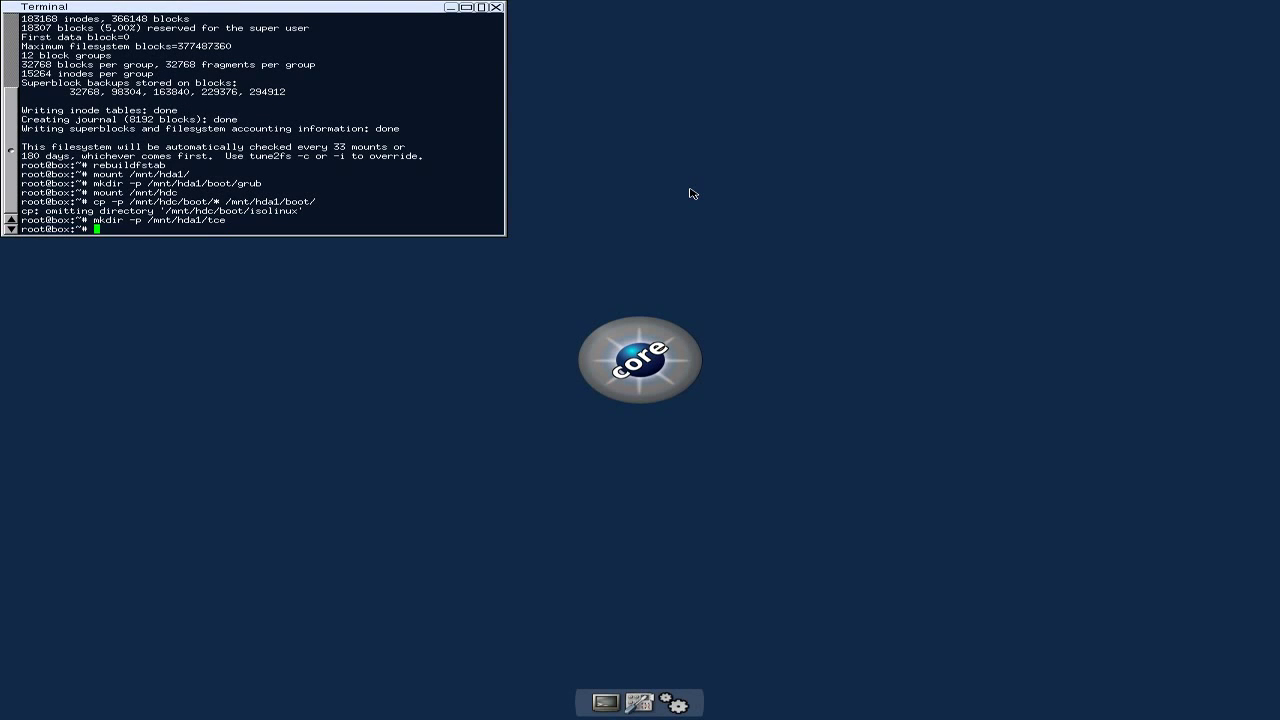
- Create an empty /mnt/hda1/tce/mydata.tgz and start the GRUB files copy command
text(touch /mnt/hda1)
text(/tce/mydata.tgz)
key(Return)
text(cp -p /usr/lib)
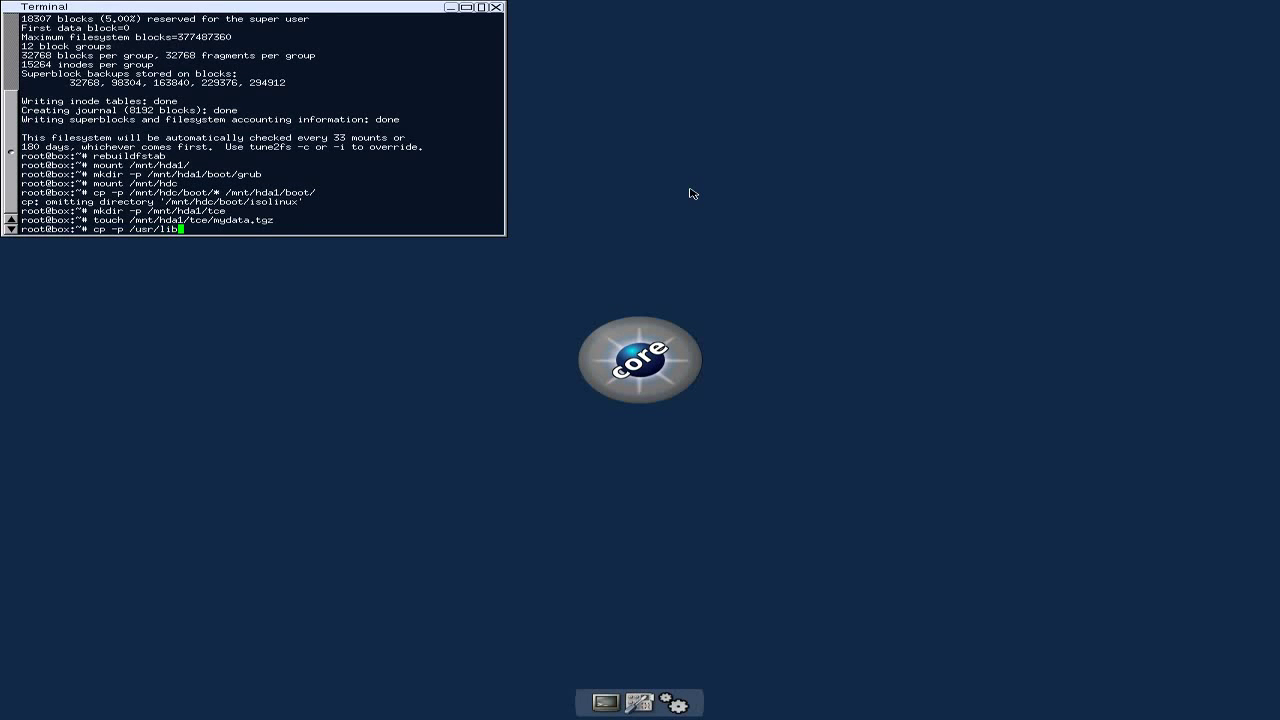
text(/grub/i386-pc/* /mnt)
- Copy /usr/lib/grub/i386-pc/* into /mnt/hda1/boot/grub/
text(/hda1/boot/grub)
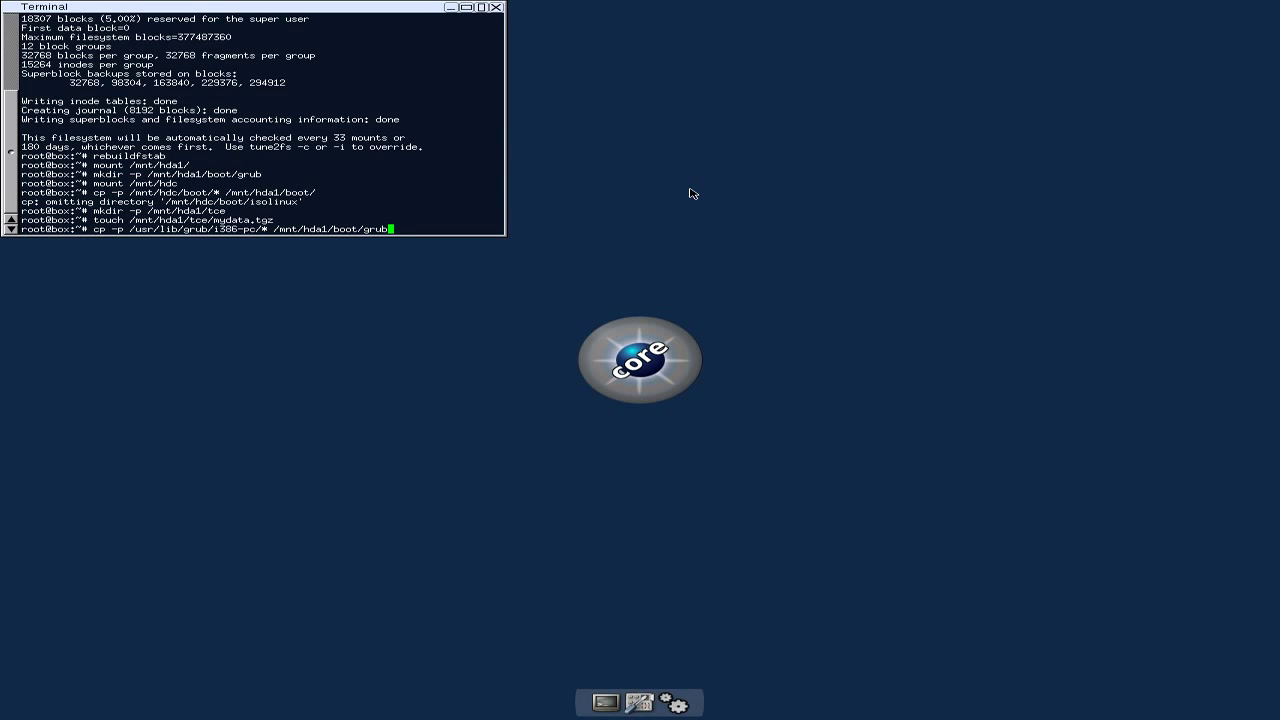
text(/)
key(Return)
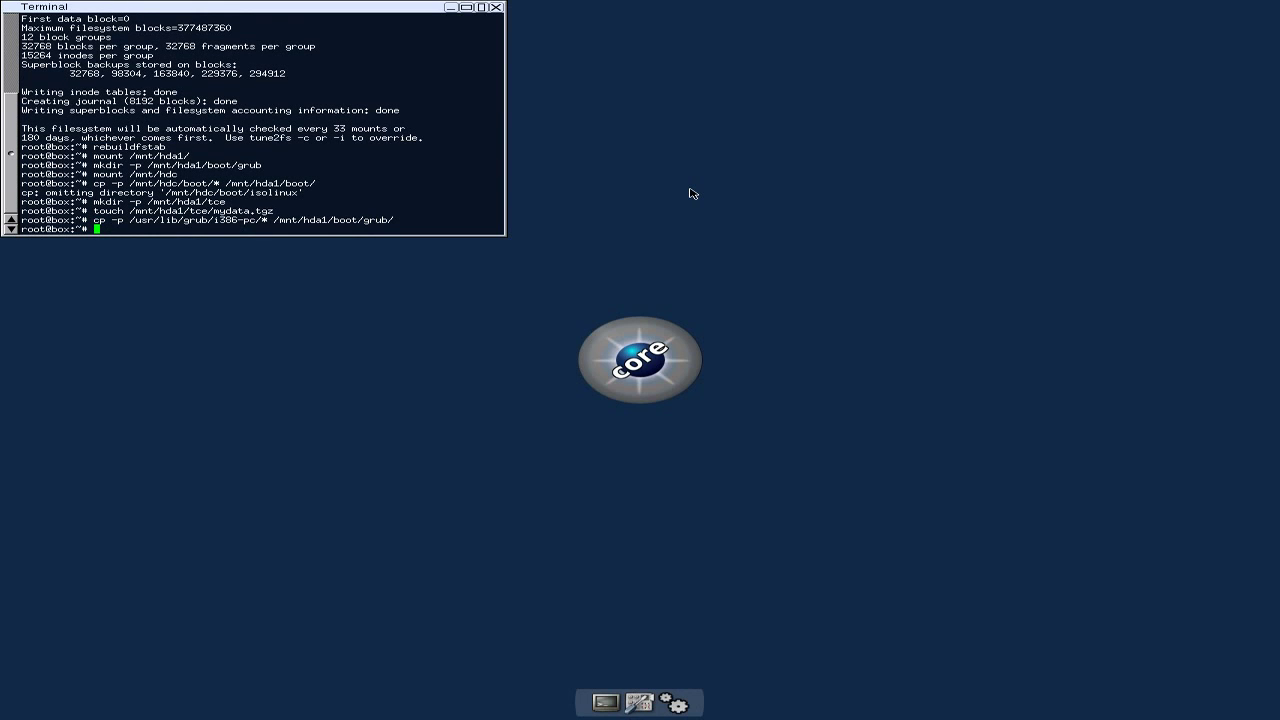
- Open /mnt/hda1/boot/grub/menu.lst in vi and enter default 0, timeout 10, title tinycore
text(vi /mnt/hda1/boot/grub/menu)
text(.lst)
key(Return)
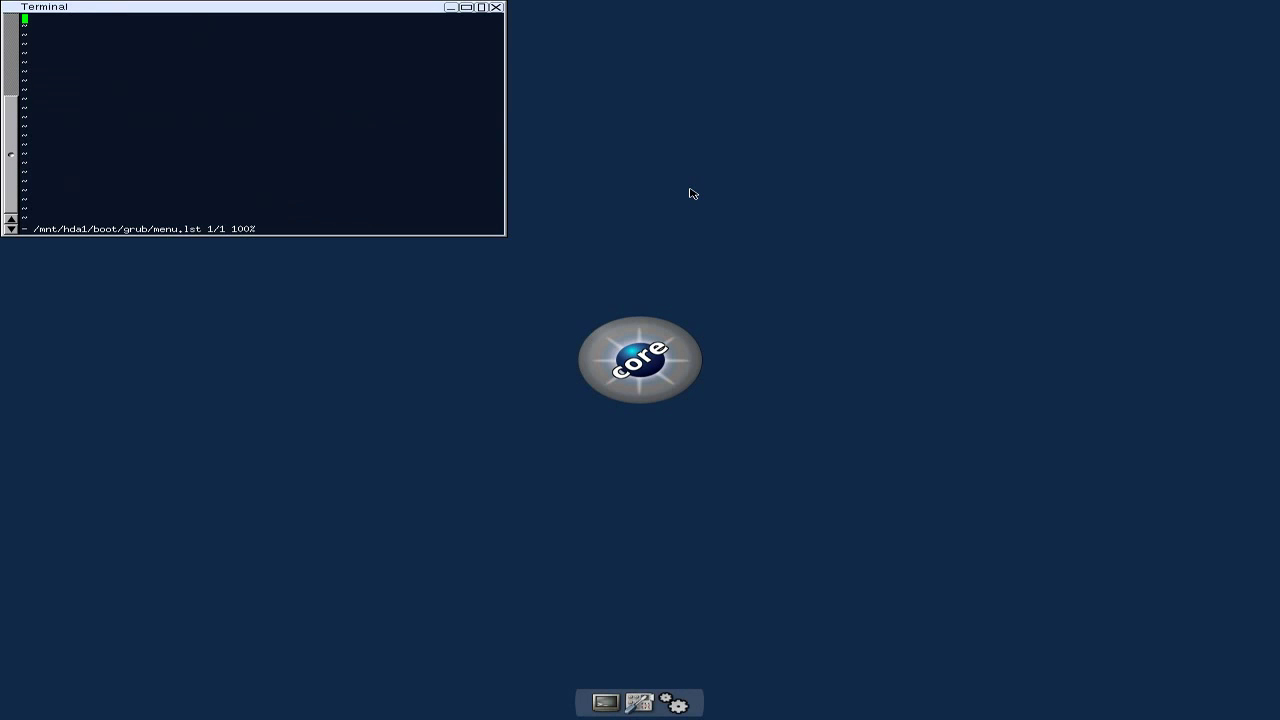
text(default 0)
key(Return)
text(timeout)
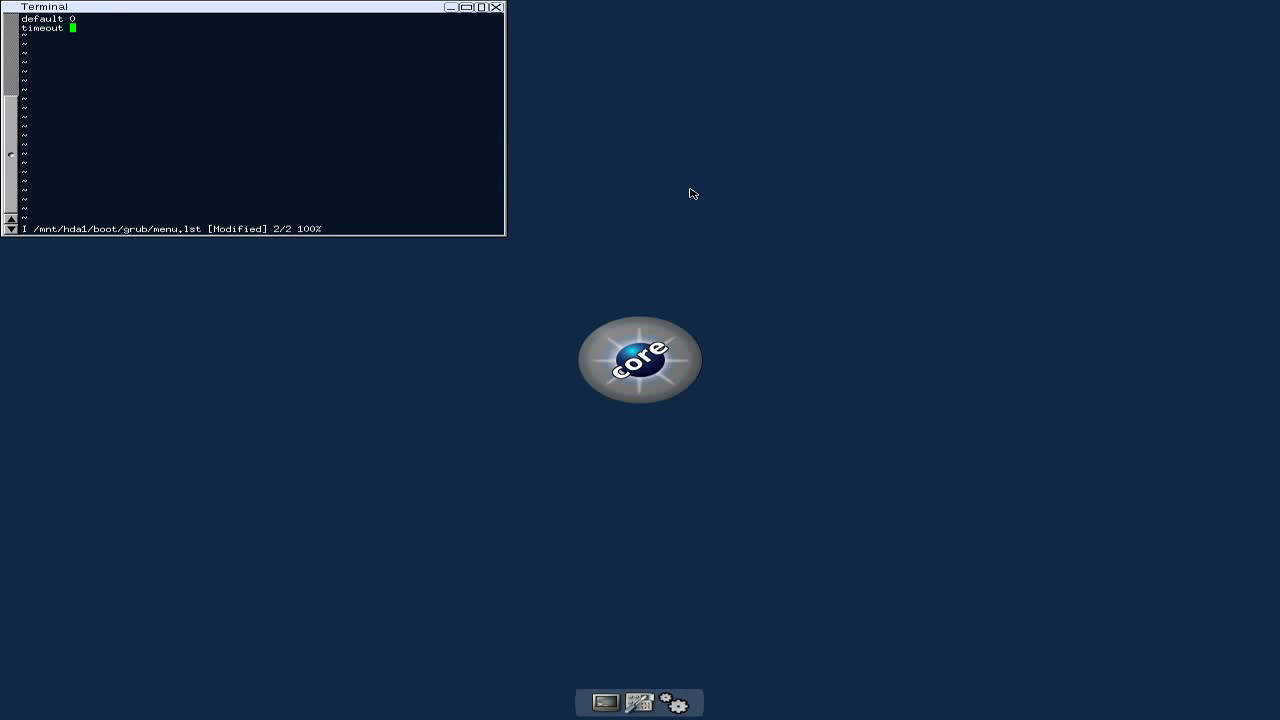
text( 10)
key(Return)
text(title tinycore)
- Add 'kernel /boot/bzImage quiet' and 'initrd /boot/tinycore.gz' lines, then leave insert mode
key(Return)
text(kernel /boot/boot)
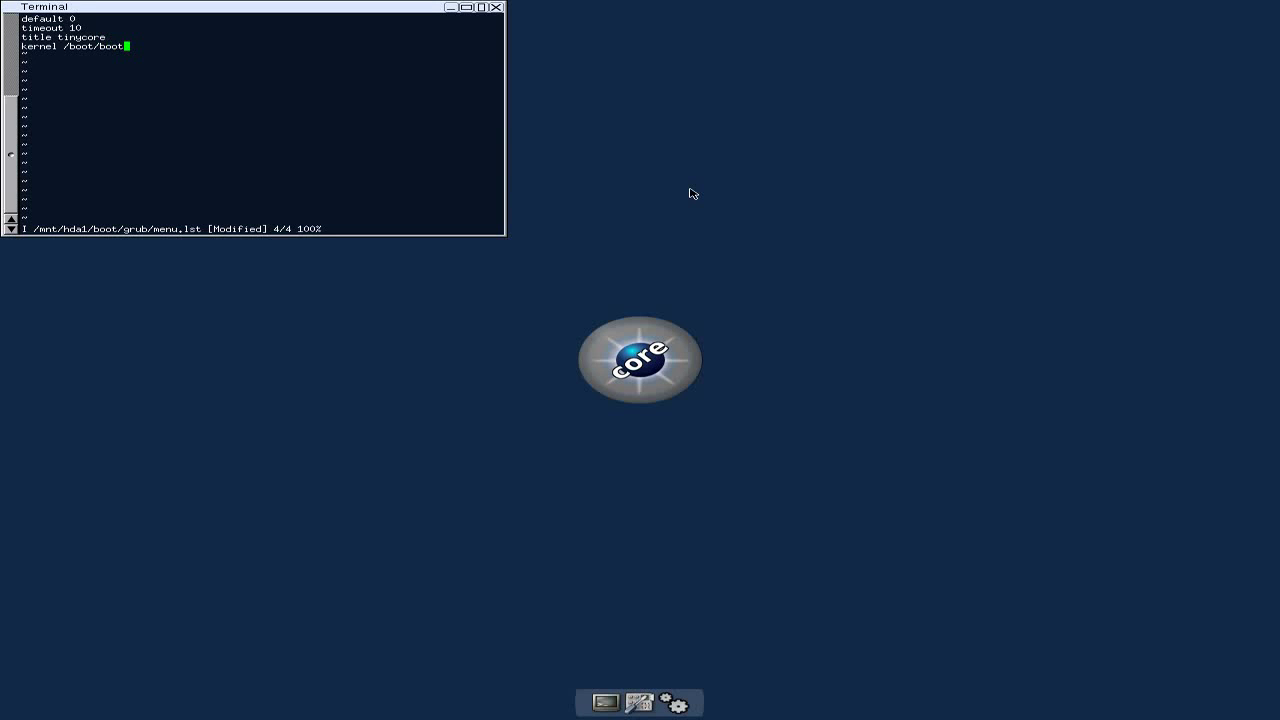
key(BackSpace)
key(BackSpace)
key(BackSpace)
text(zI)
text(mage quiet)
key(Return)
text(initrd /boot/tinycor)
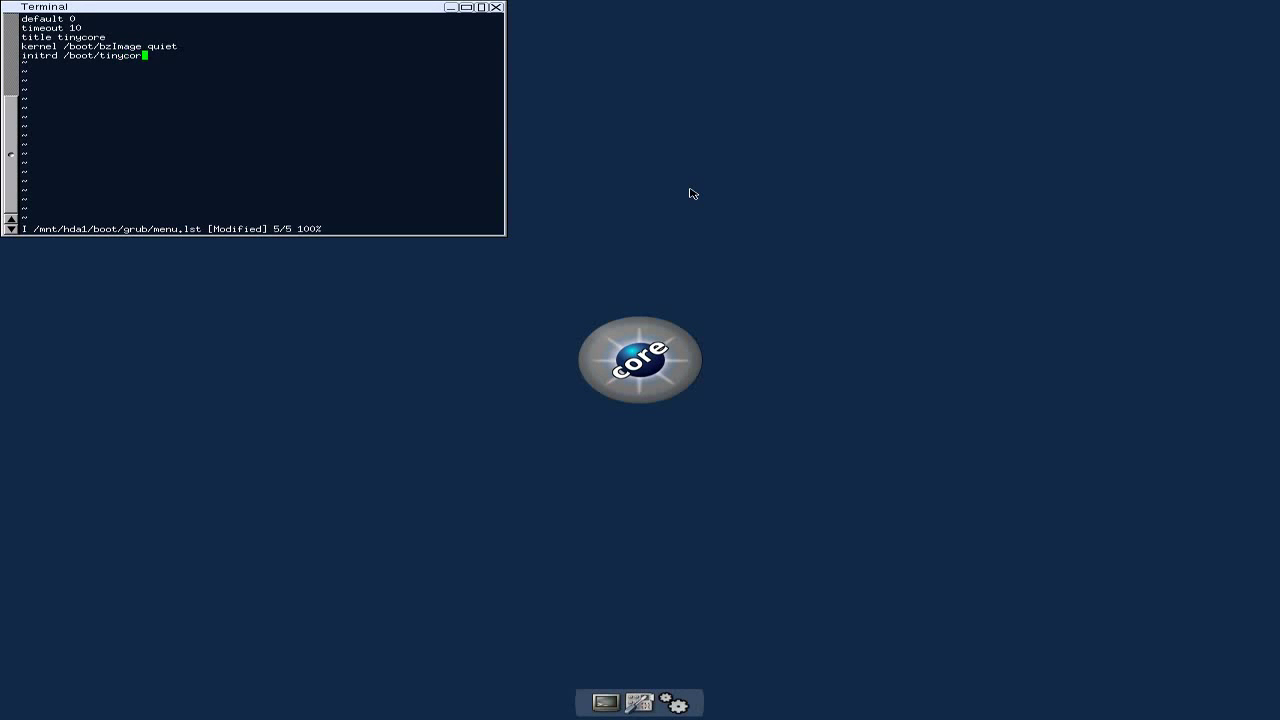
text(e.gz)
key(Escape)
- Save menu.lst with :x and start the GRUB shell
text(:x)
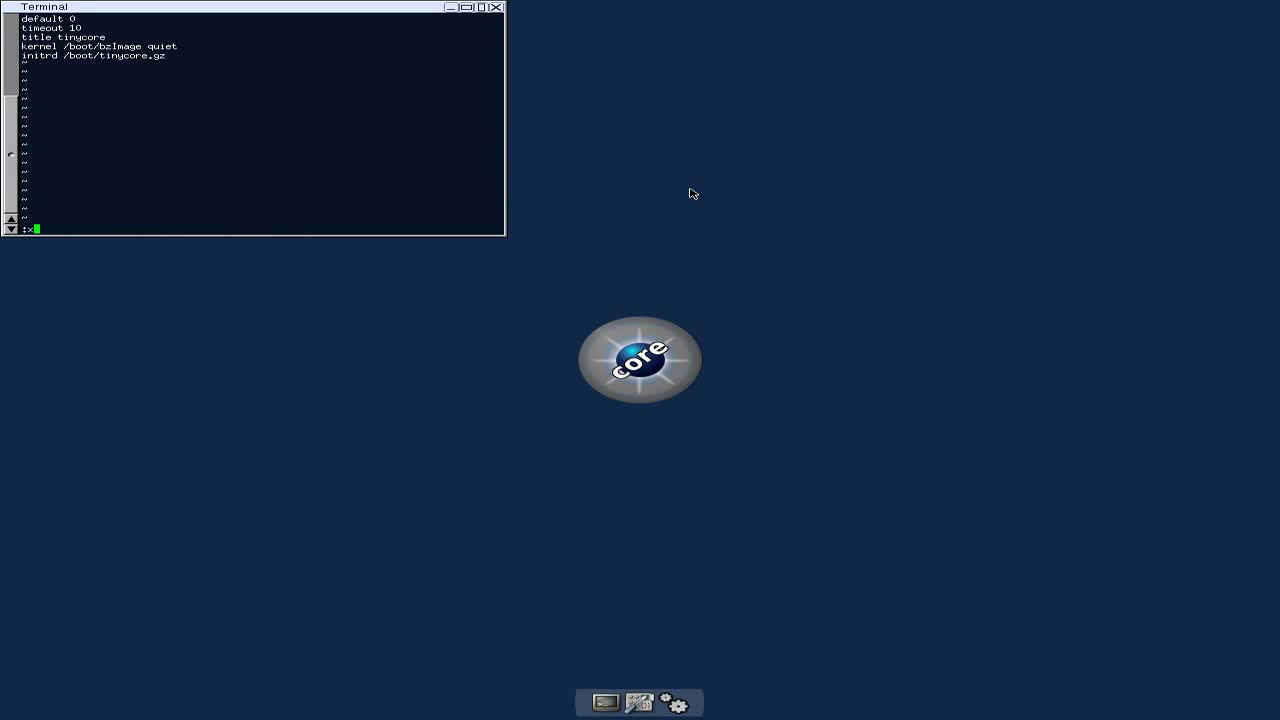
key(Return)
text(grub)
key(Return)
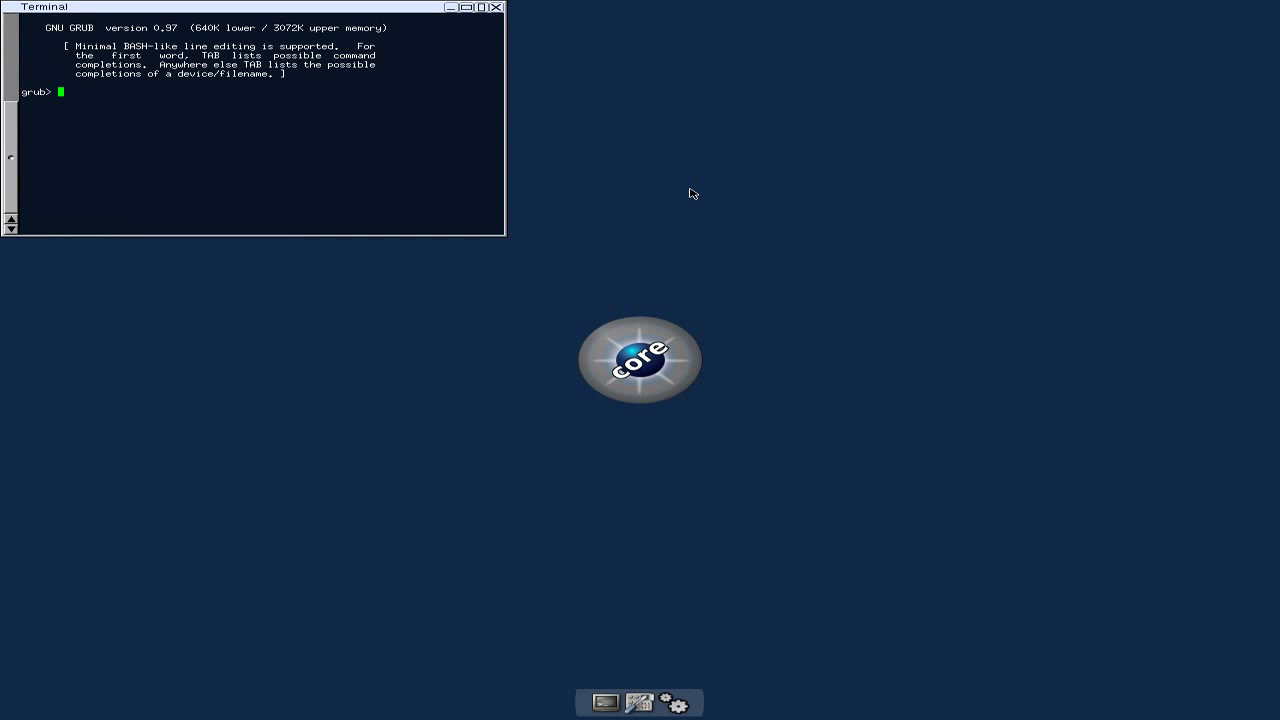
- Try root (hda0,0), which GRUB rejects with Error 23, then enter root (hd0,0)
text(root (hda0,0)
text())
key(Return)
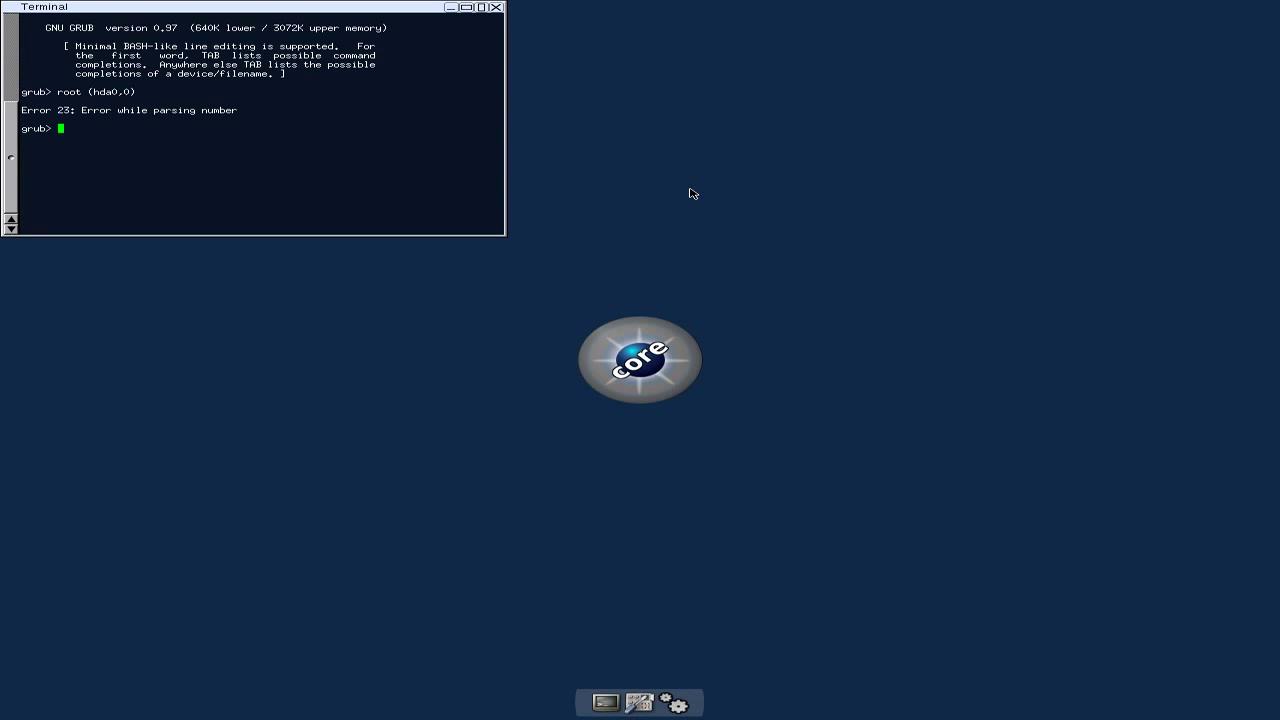
text(root ()
text(hd0,0))
- Set GRUB's root to (hd0,0) and install GRUB onto hd0 with setup (hd0)
key(Return)
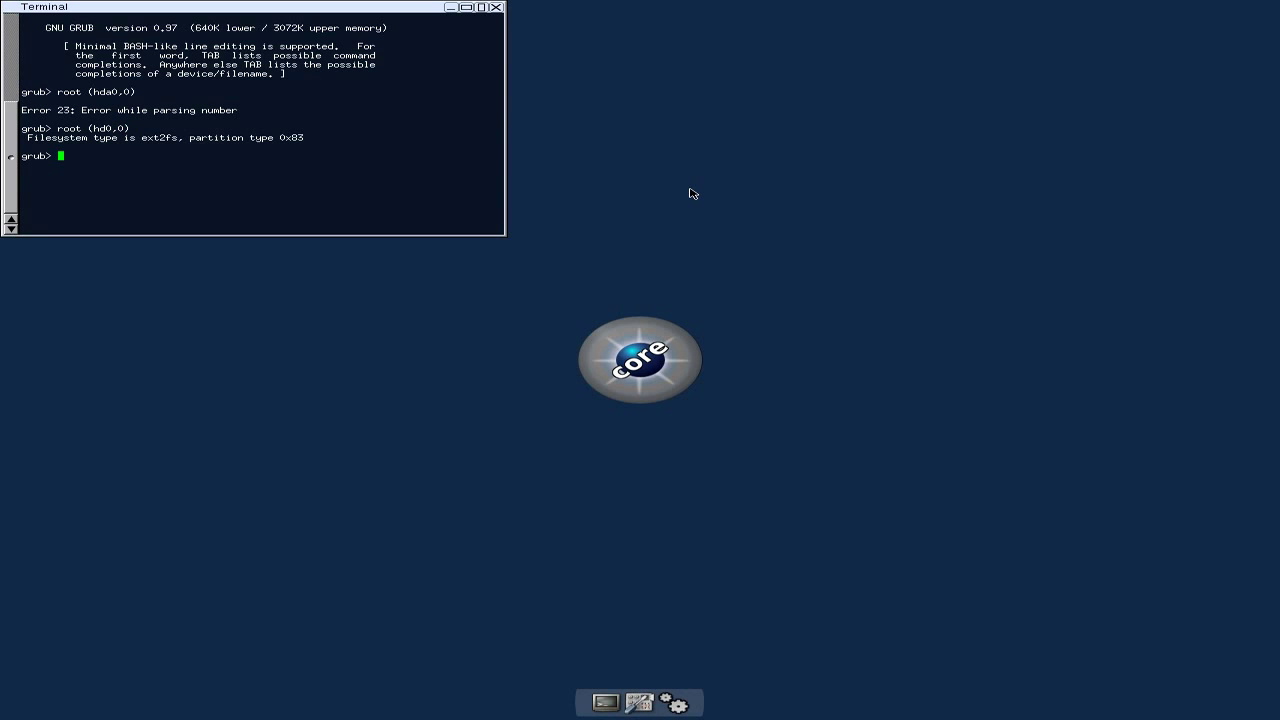
text(setup (hd0))
key(Return)
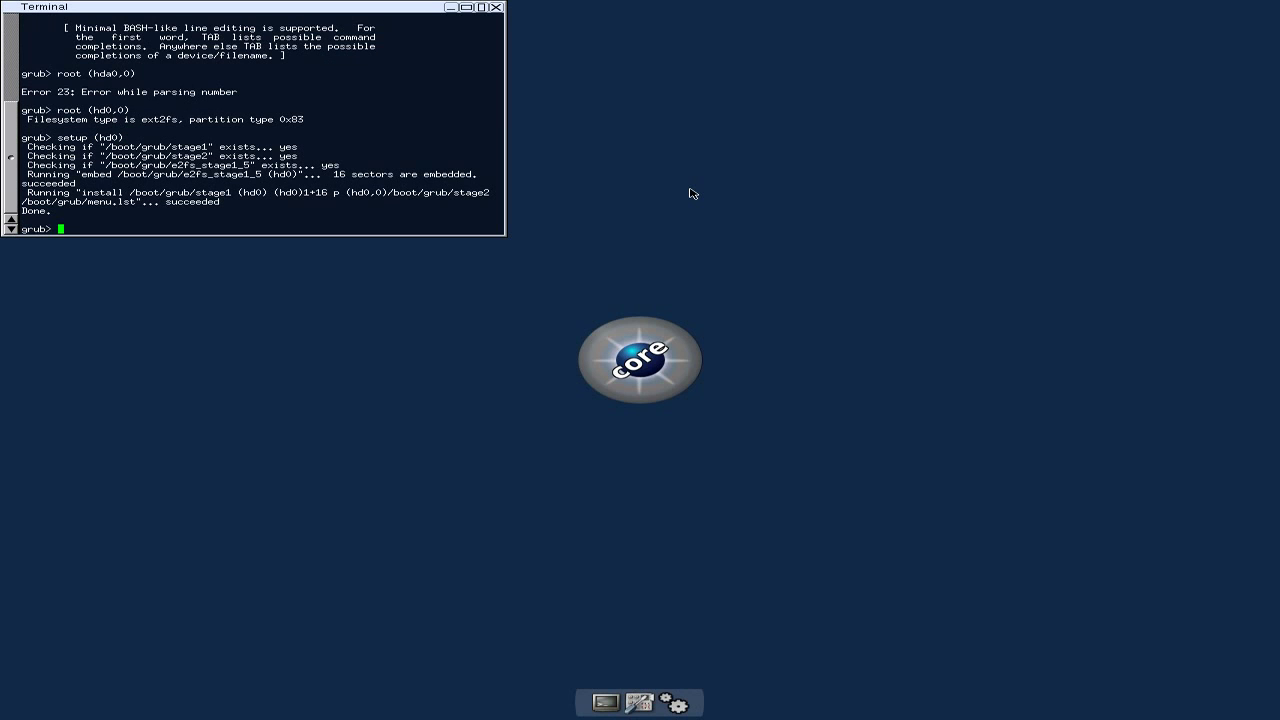
- Quit the GRUB shell and start an unmount command for /mnt
text(quit)
key(Return)
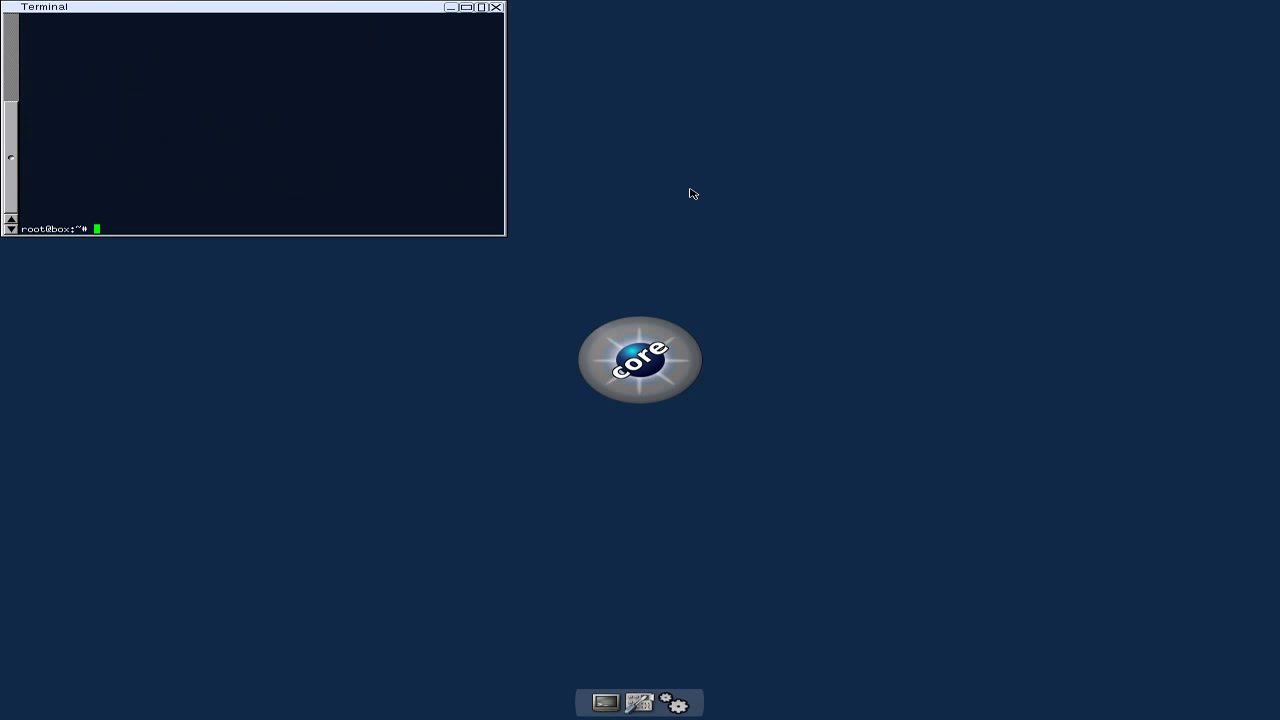
text(unmount /mnt)
- Run 'unmount /mnt/hdc' to unmount the CD, which fails with 'unmount: not found'
text(/hdc)
key(Return)
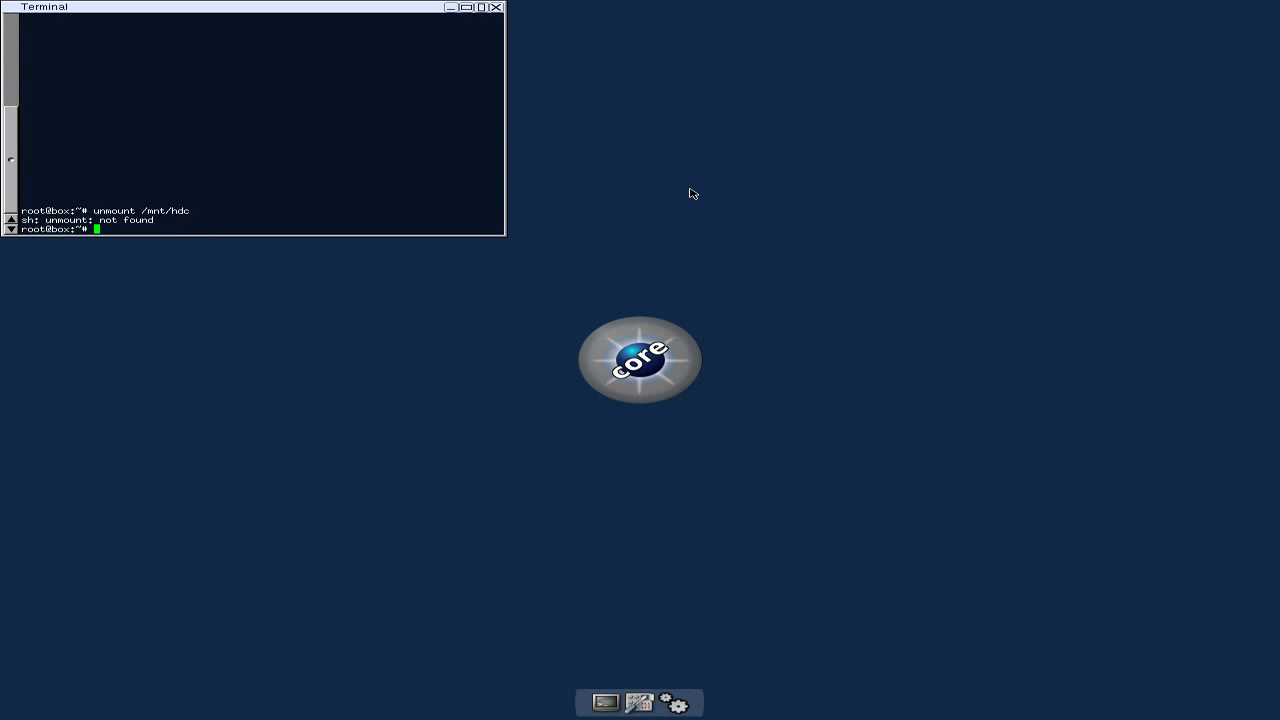